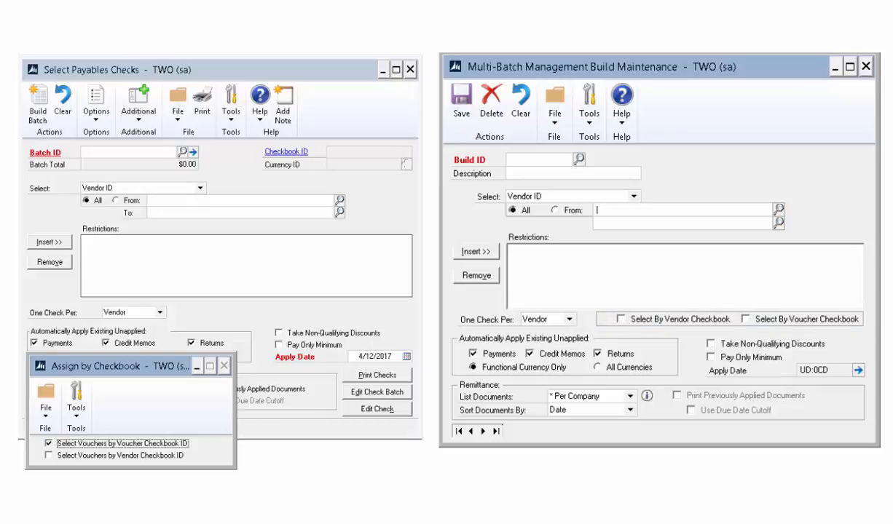
- Select payables by Due Date/Discount Date Cutoff in the build and base the due date cutoff on Due Date
left_click(635, 198)
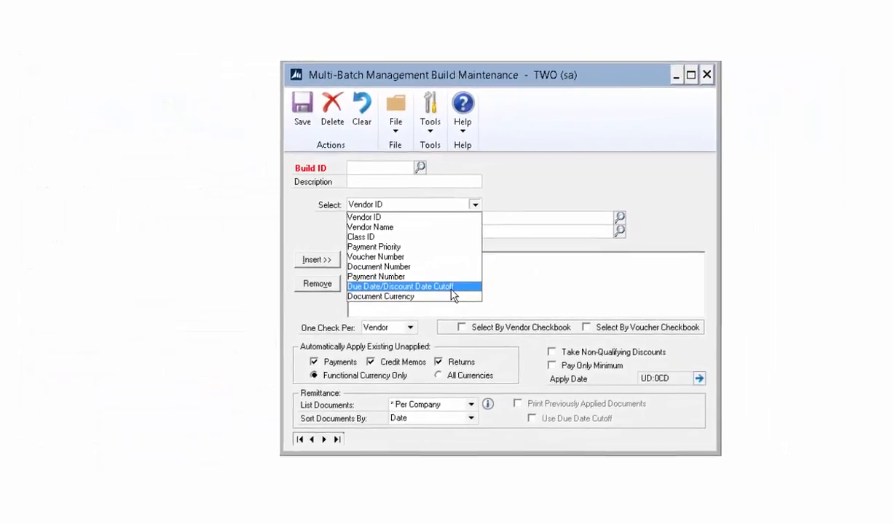
left_click(452, 287)
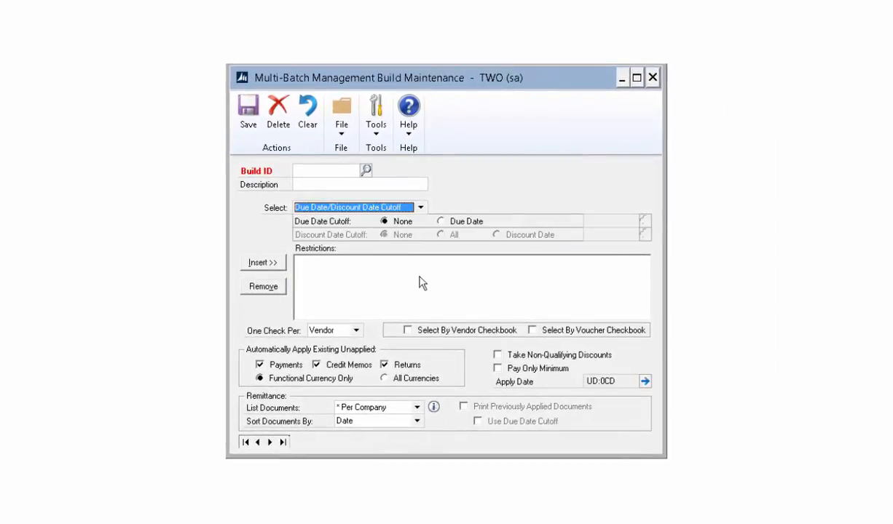
left_click(441, 222)
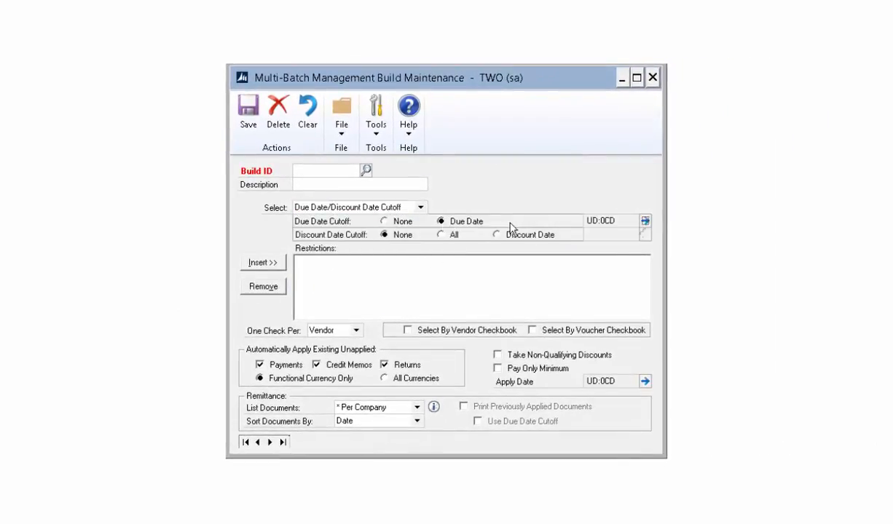
- Set the due date cutoff's date offset code to User Date (UD) plus 3 Calendar Days (CD)
left_click(645, 221)
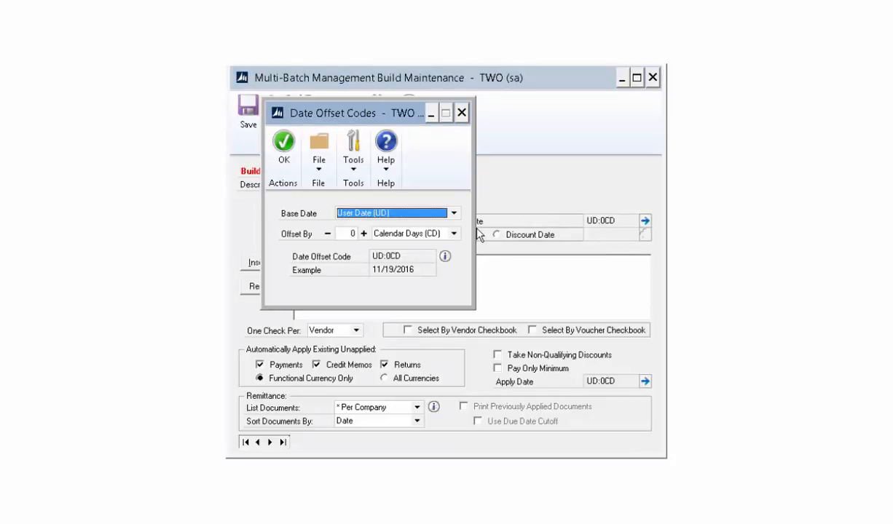
left_click(363, 234)
left_click(363, 233)
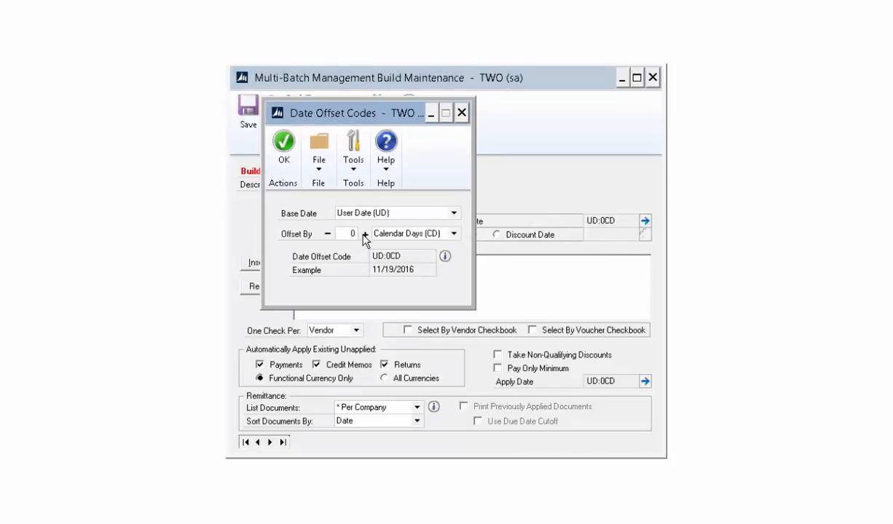
left_click(363, 233)
left_click(453, 234)
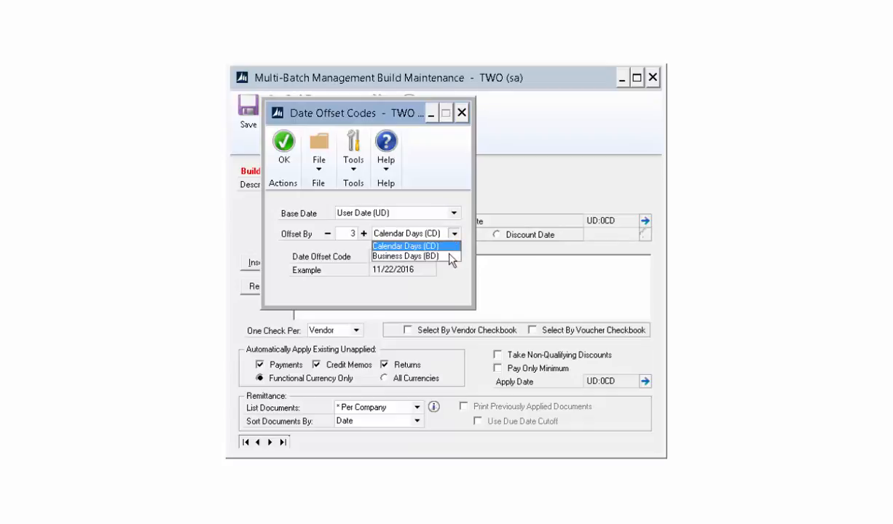
left_click(454, 246)
left_click(454, 212)
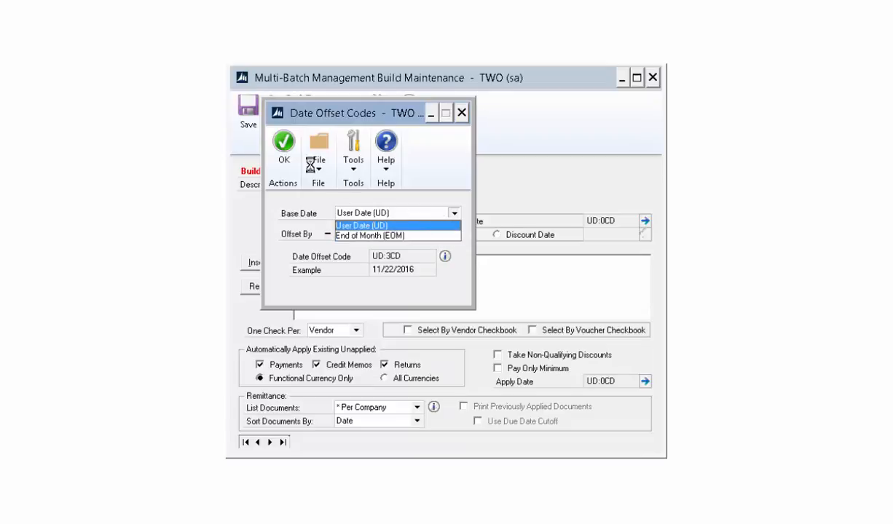
left_click(283, 149)
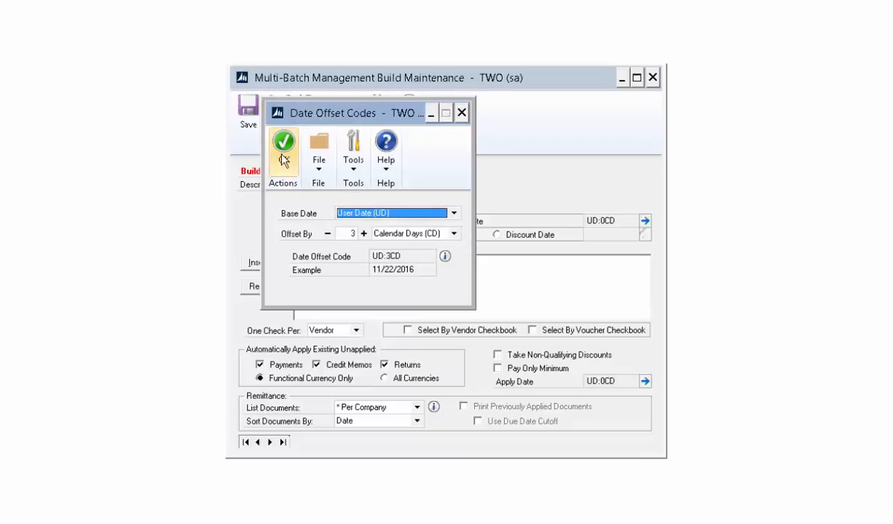
left_click(461, 114)
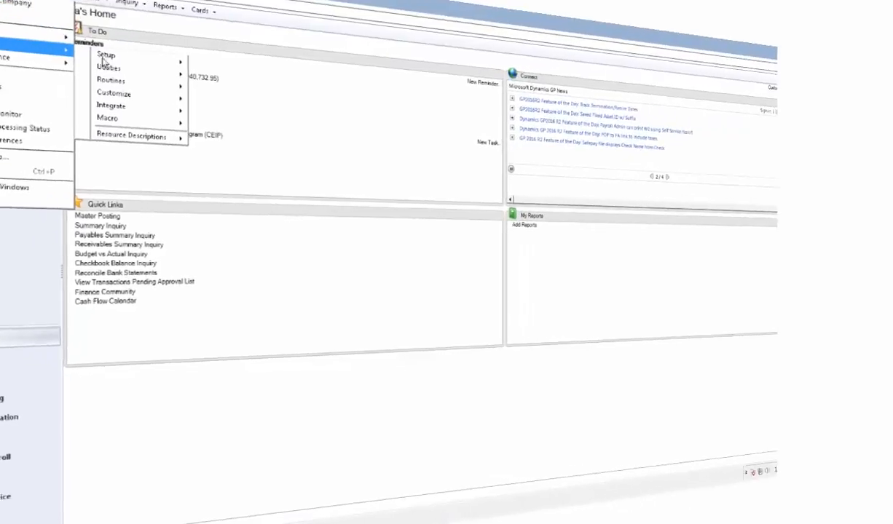
- Open Mekorma MICR's Multi-Batch Management Build Maintenance and start a build with the ID RENT/UTIL
mouse_move(141, 89)
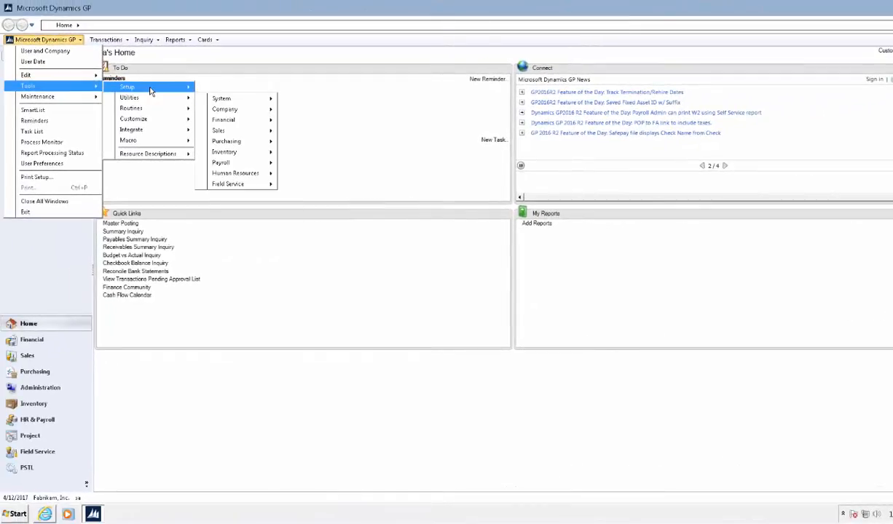
mouse_move(227, 98)
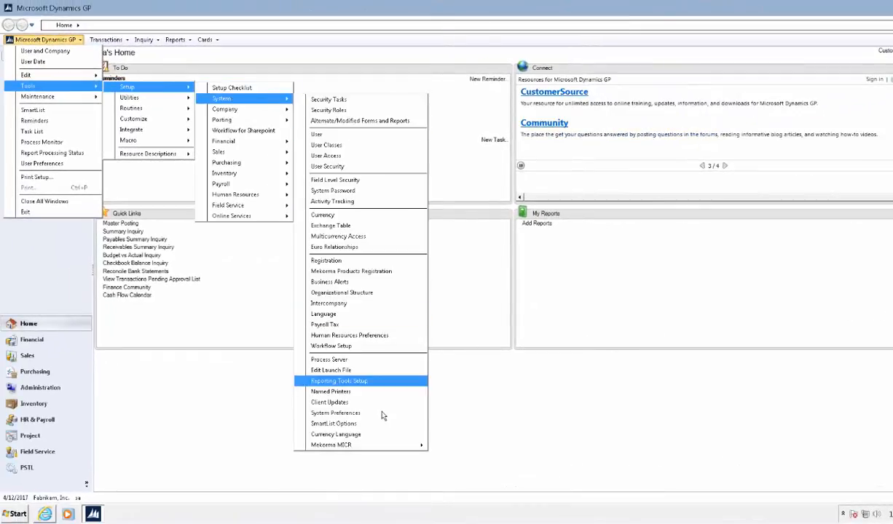
mouse_move(385, 446)
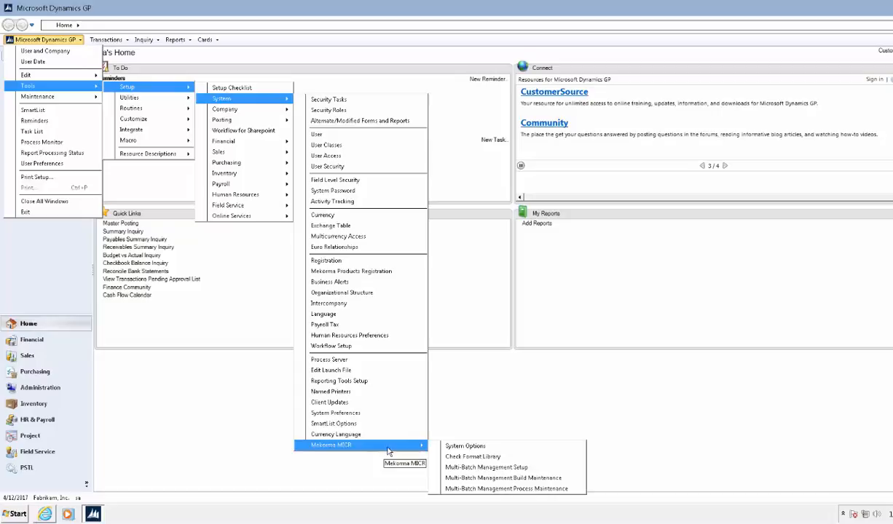
left_click(508, 479)
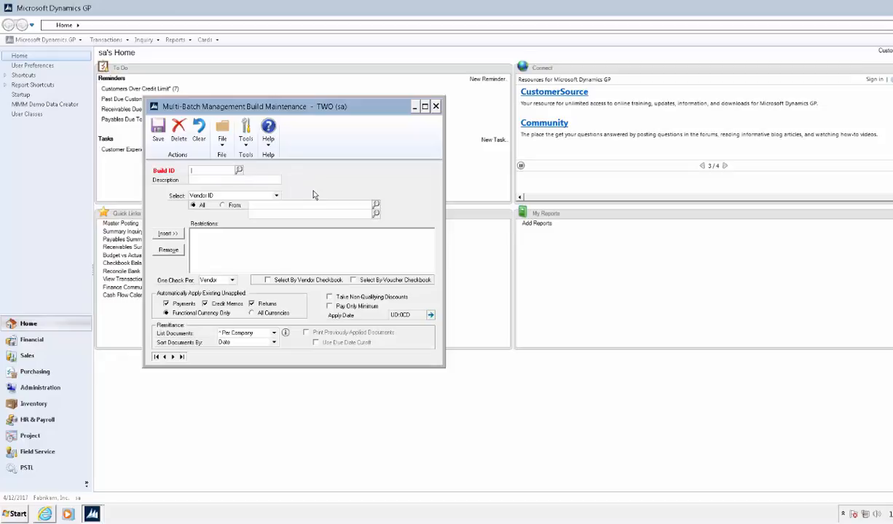
type("RENT/UTIL")
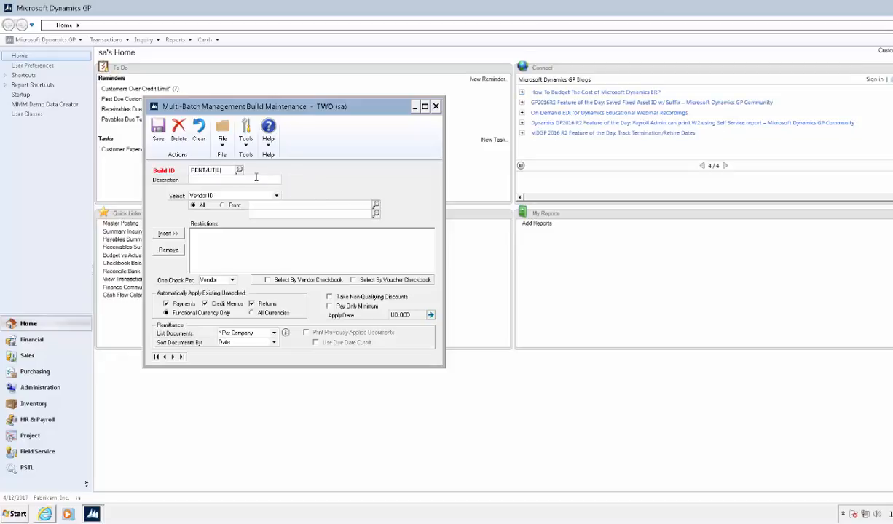
key("Tab")
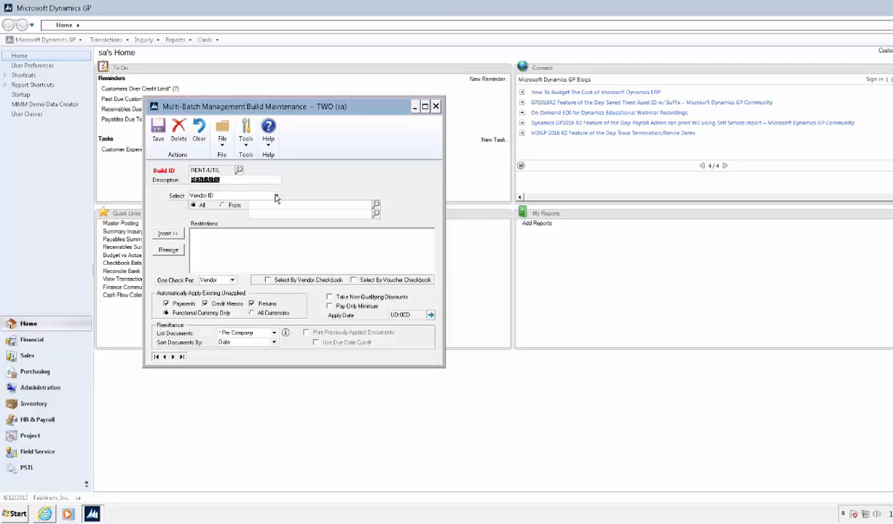
- Add a Class ID restriction from RENTUTIL to RENTUTIL to the build and save it
left_click(276, 197)
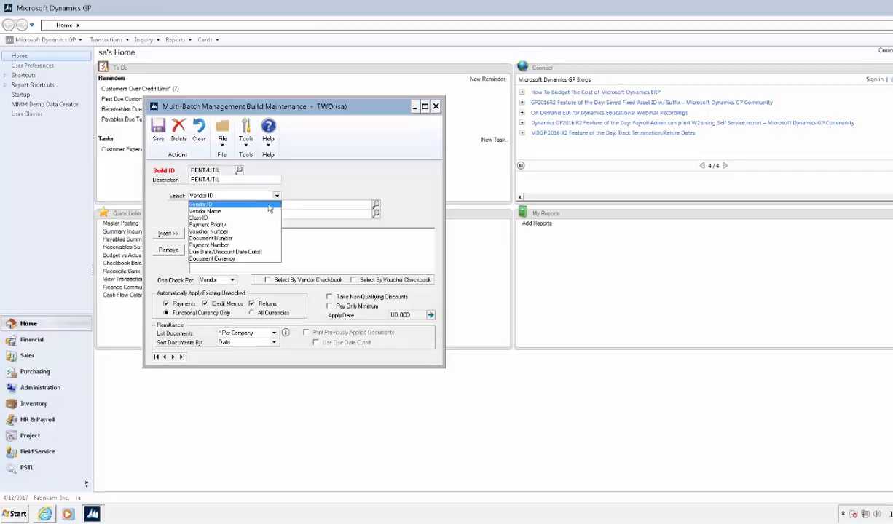
left_click(240, 219)
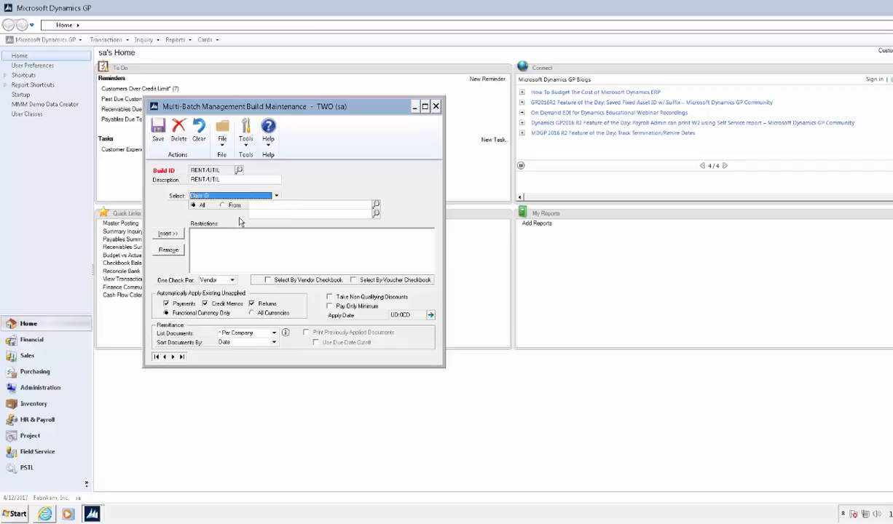
left_click(376, 207)
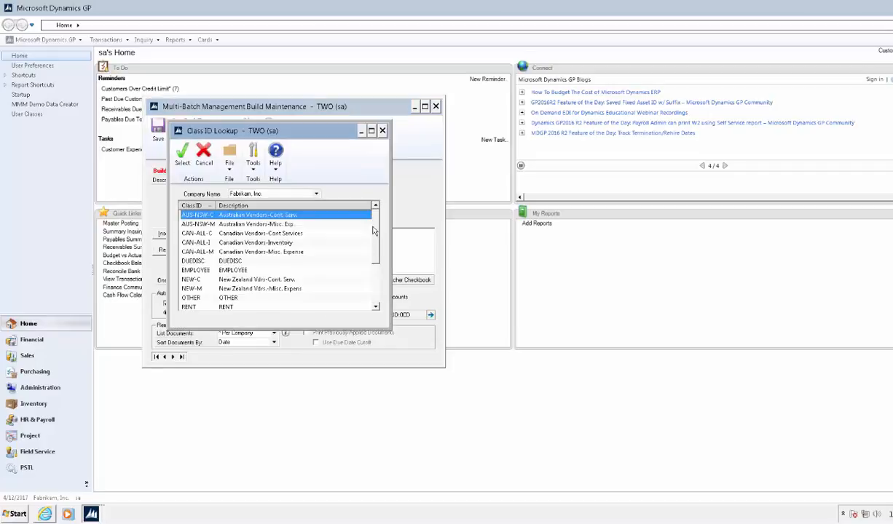
scroll(368, 258, "down", 3)
scroll(371, 268, "down", 1)
left_click(237, 251)
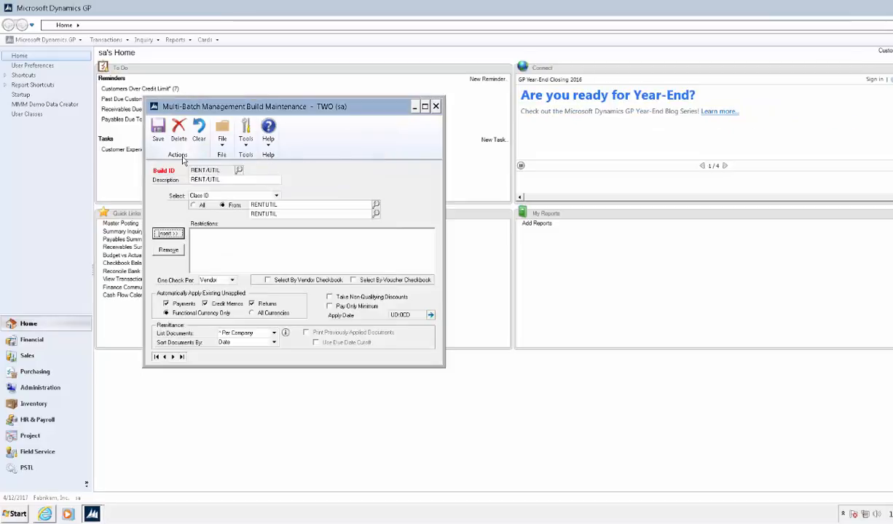
left_click(169, 233)
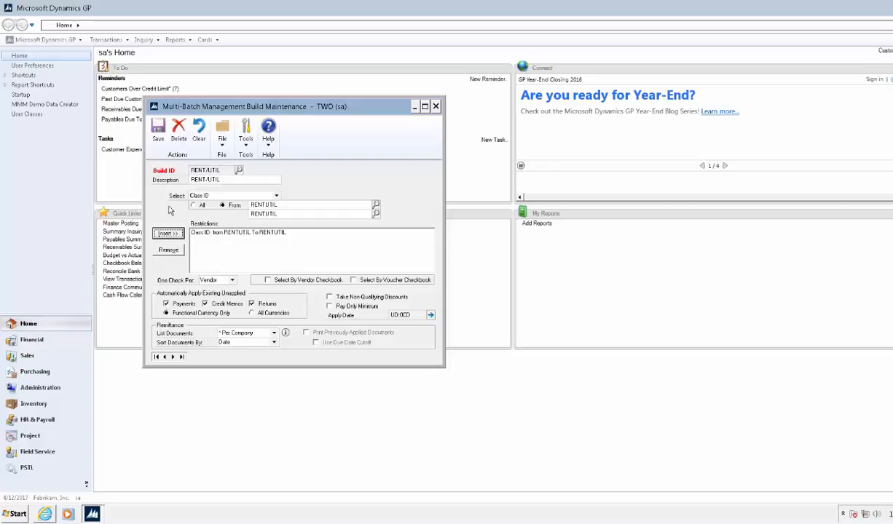
left_click(158, 129)
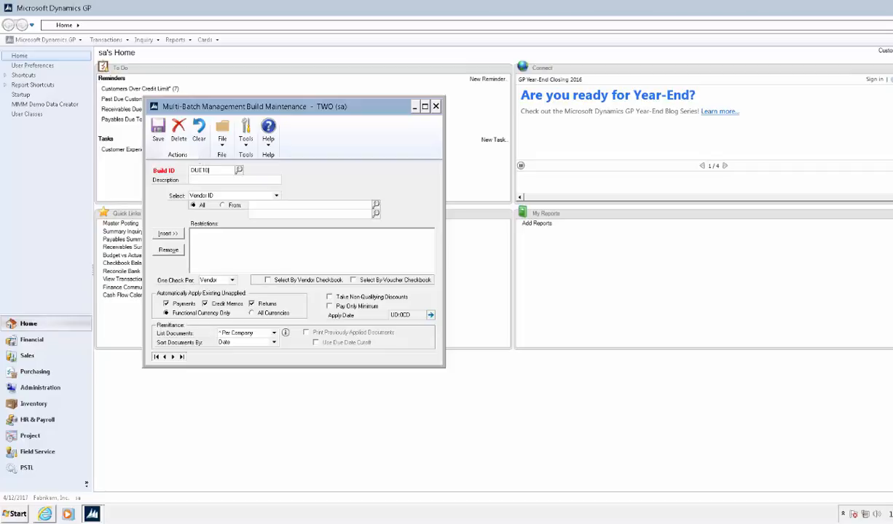
- Start a build with the ID DUE10, selecting by Due Date/Discount Date Cutoff with a Due Date cutoff
key("Tab")
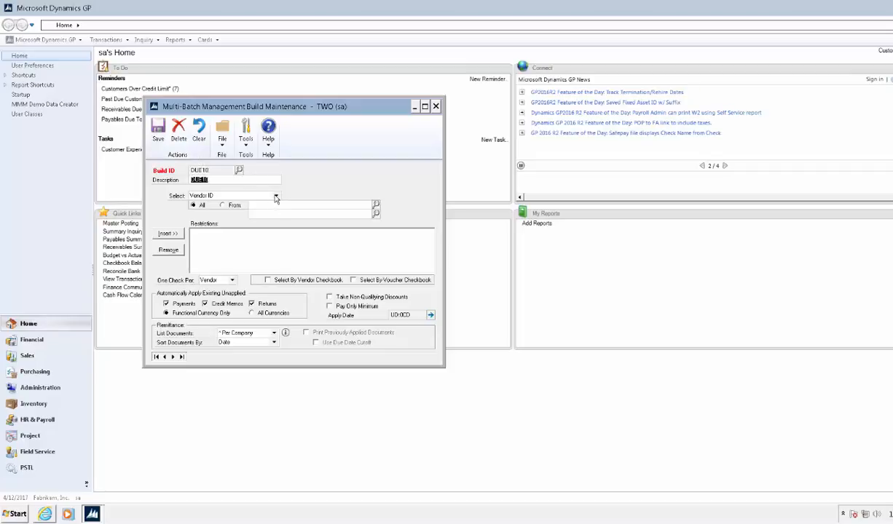
left_click(277, 196)
left_click(241, 251)
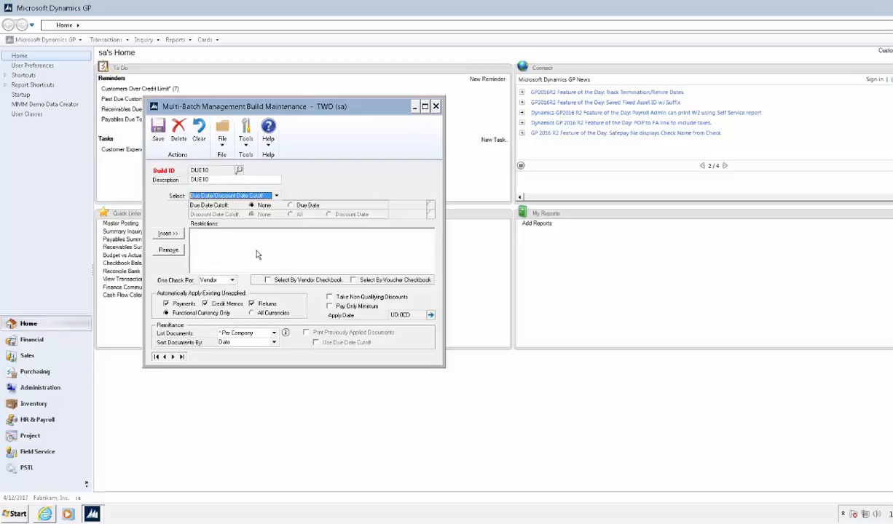
left_click(290, 205)
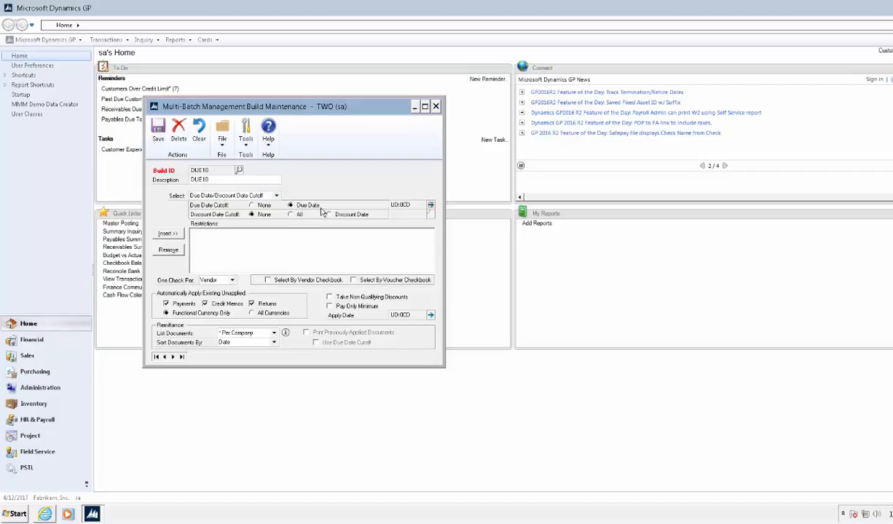
- Add a due date restriction of User Date plus 10 Calendar Days to the DUE10 build and save it
left_click(431, 207)
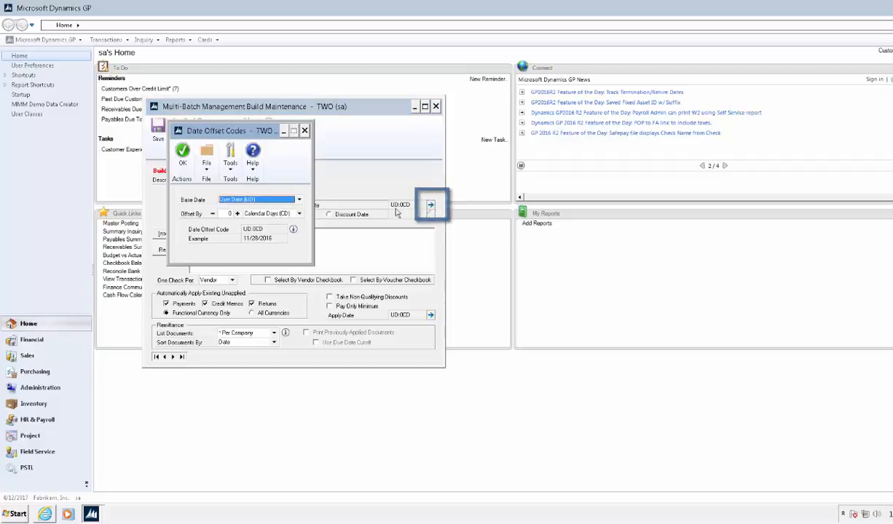
left_click(237, 214)
left_click(237, 215)
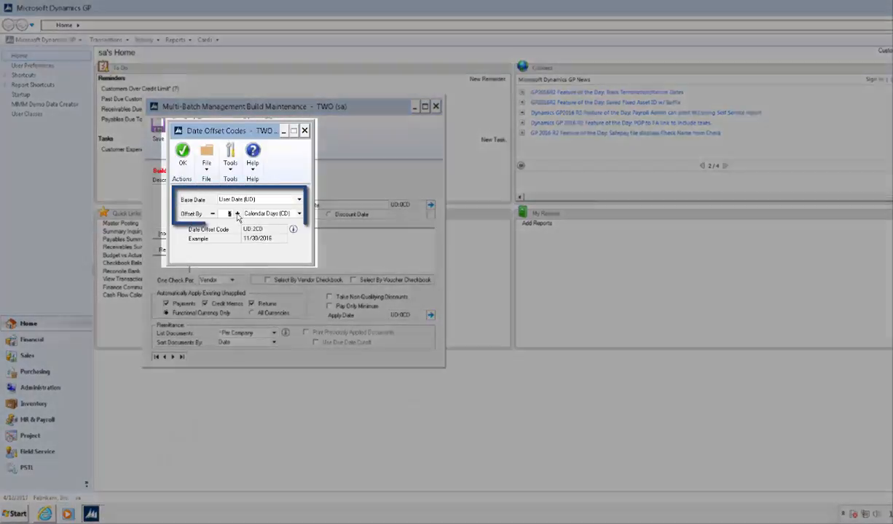
left_click(238, 214)
left_click(237, 214)
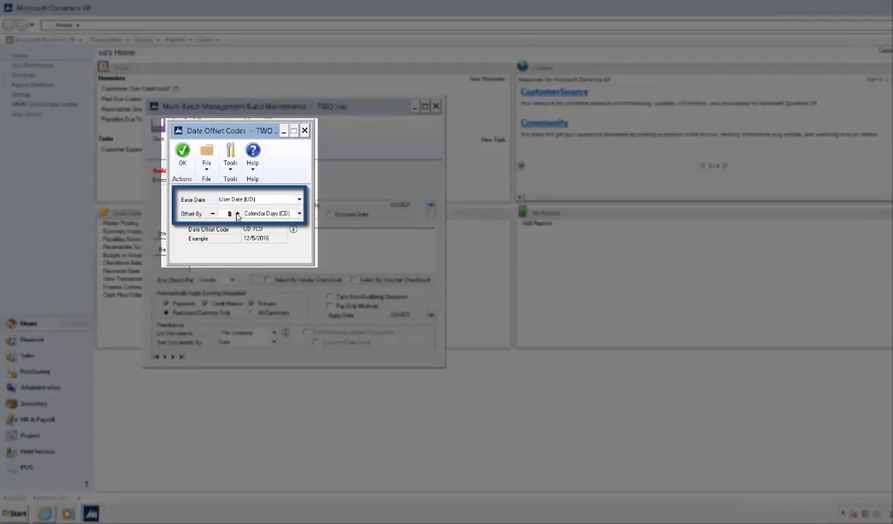
left_click(237, 214)
left_click(238, 214)
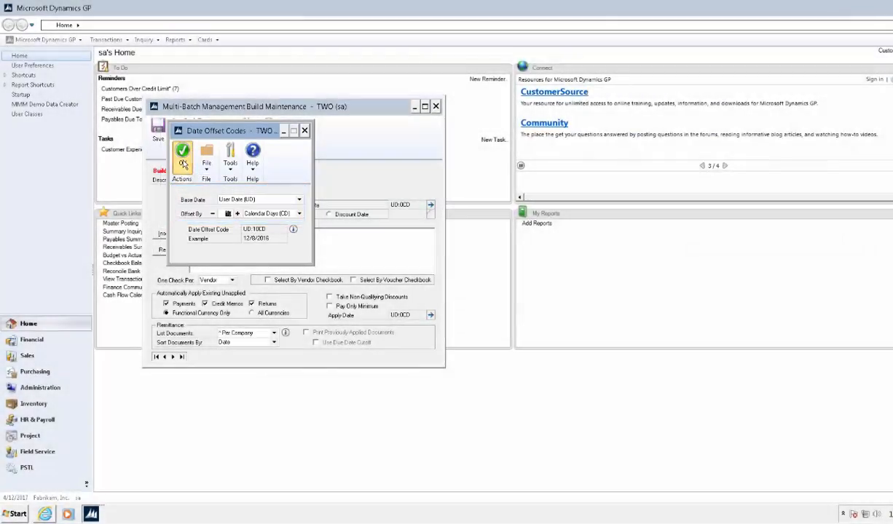
left_click(182, 163)
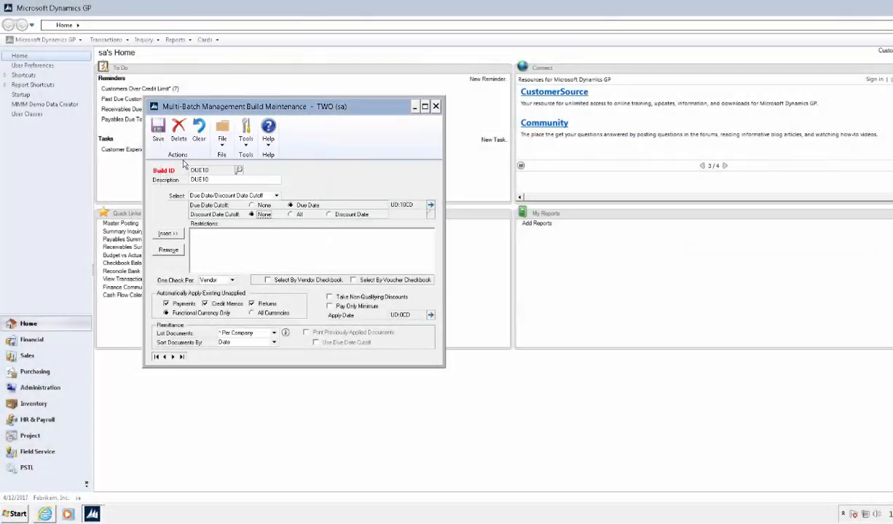
left_click(178, 234)
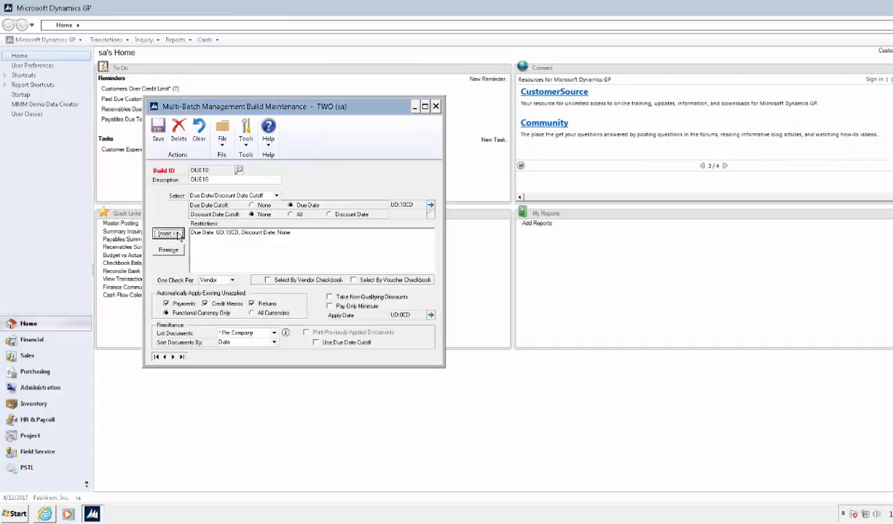
left_click(157, 135)
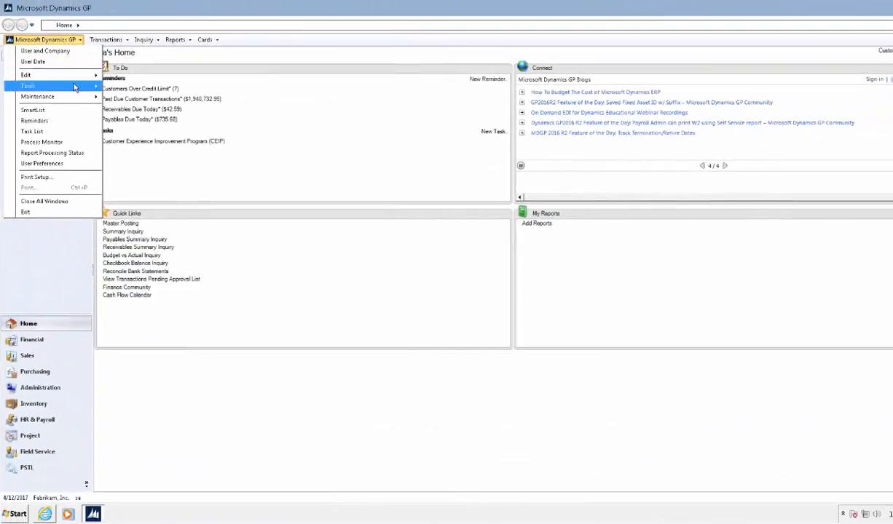
- Open Mekorma MICR's Multi-Batch Management Process Maintenance and start a process with the ID EOW
mouse_move(74, 87)
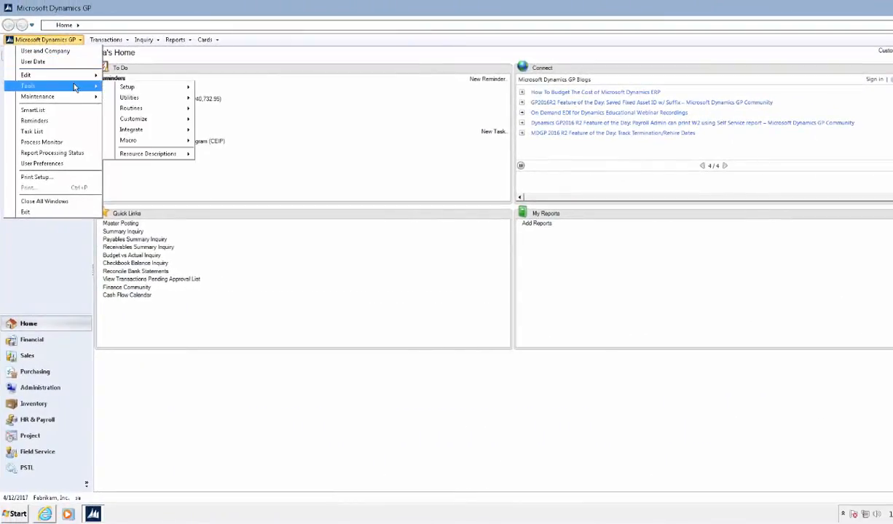
mouse_move(131, 86)
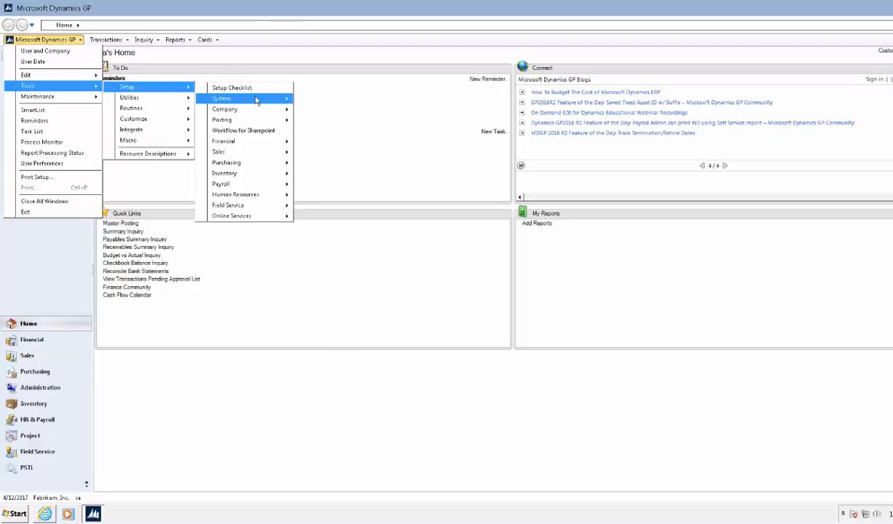
mouse_move(256, 100)
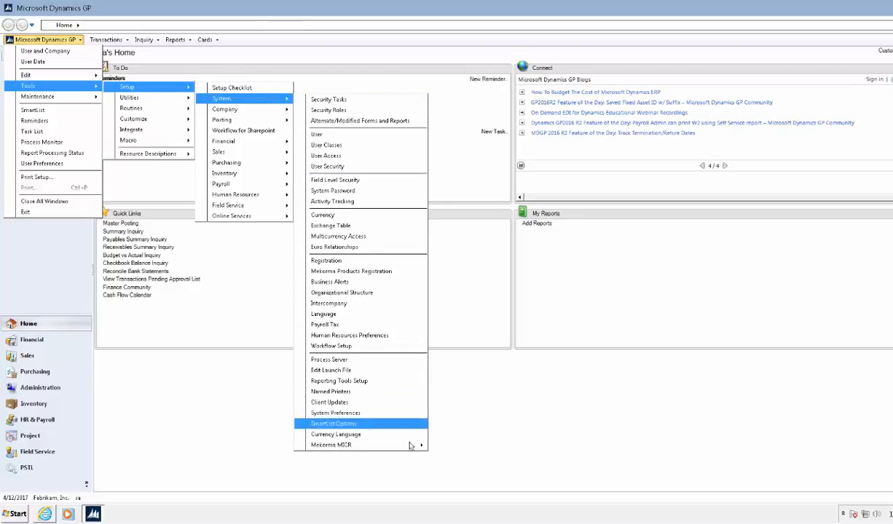
mouse_move(412, 445)
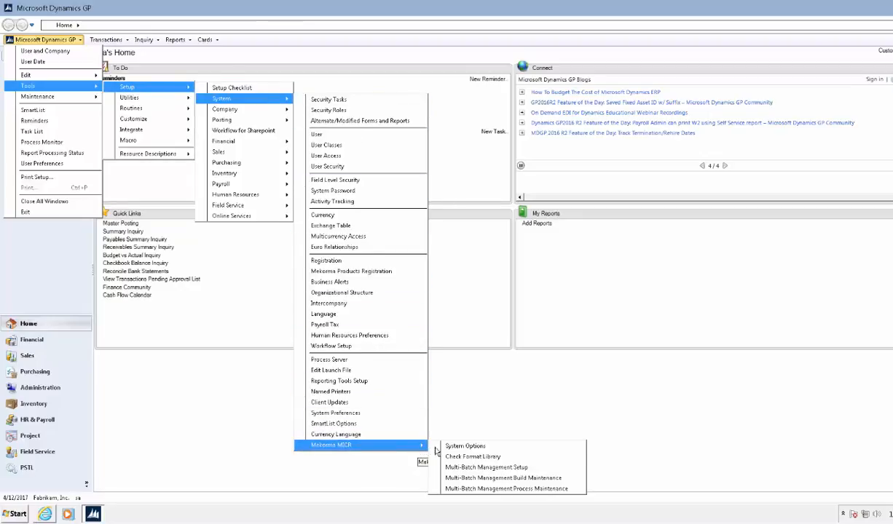
left_click(478, 490)
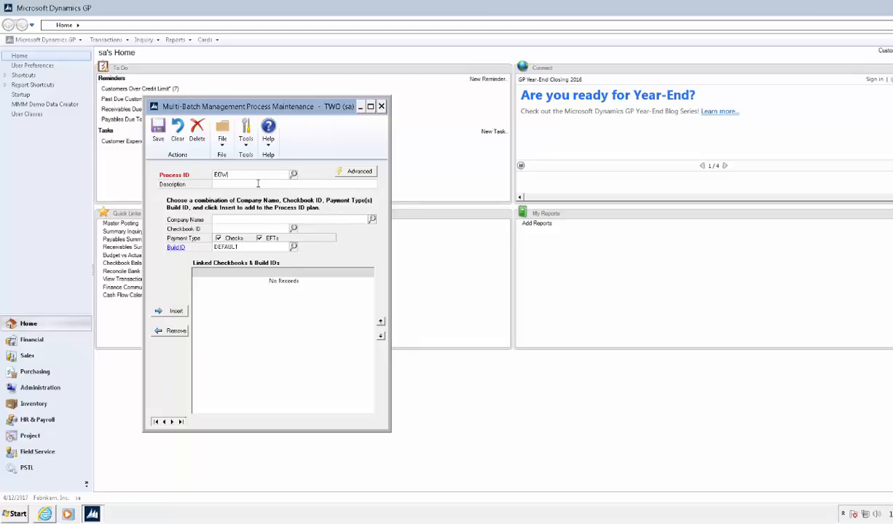
key("Tab")
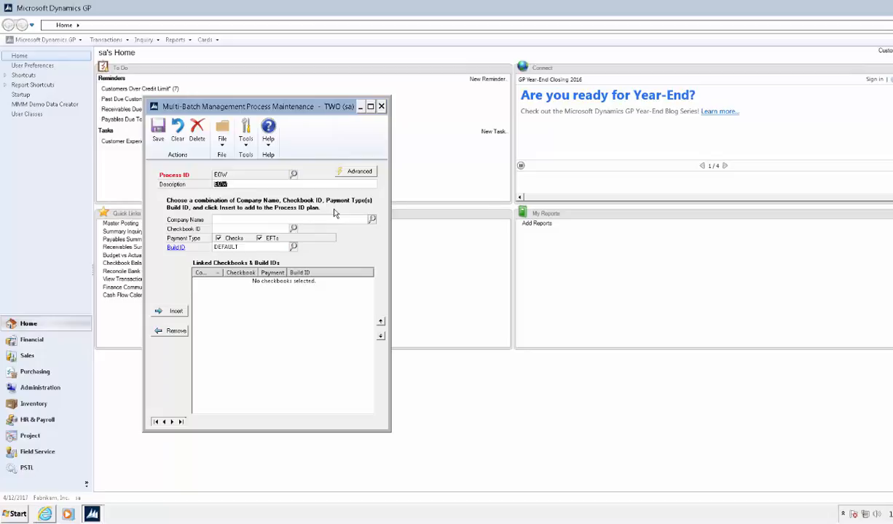
- Link Fabrikam, Inc.'s RENTUTIL checkbook to the RENT/UTIL build in the EOW process for both checks and EFTs
left_click(372, 220)
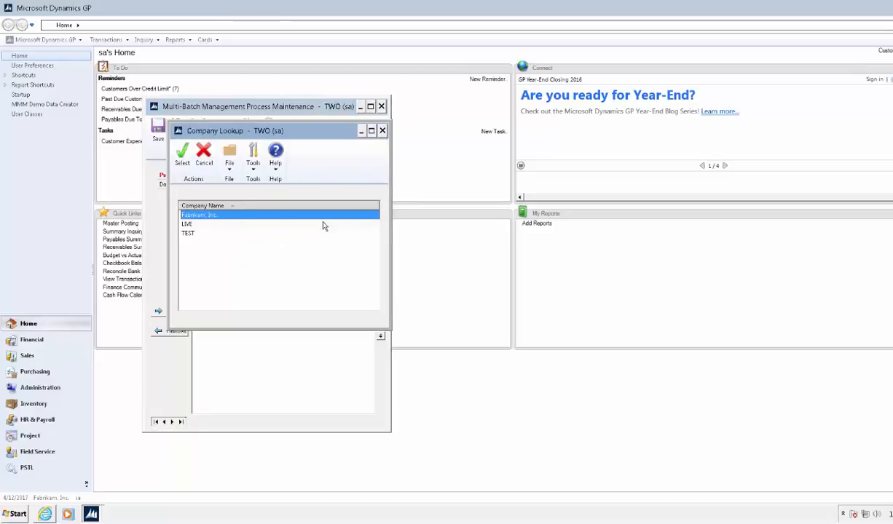
left_click(182, 160)
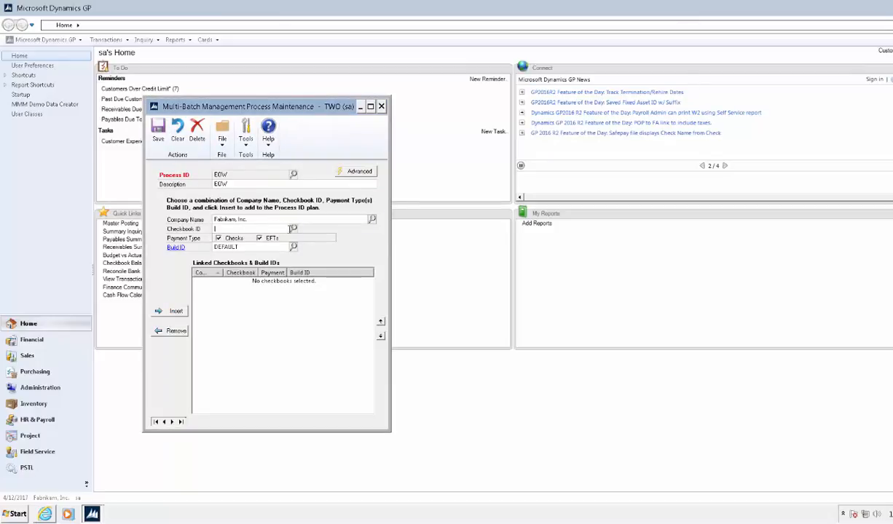
left_click(294, 229)
left_click(226, 260)
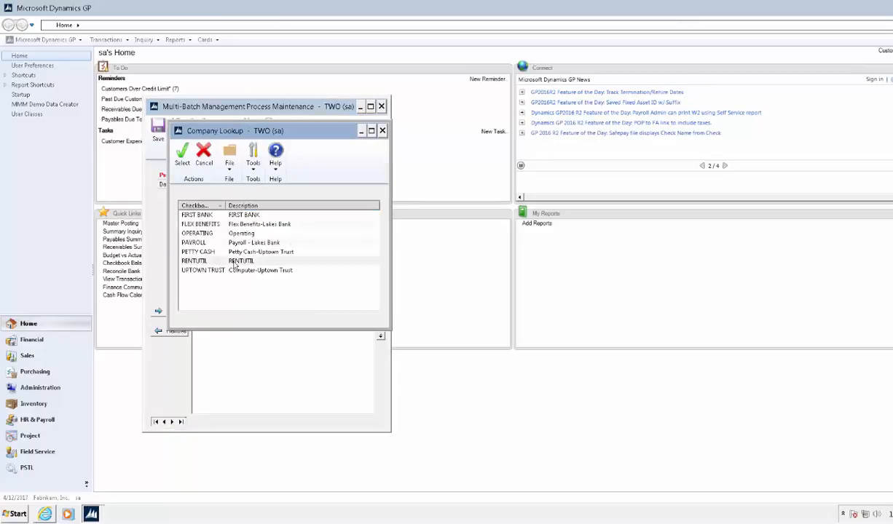
left_click(179, 160)
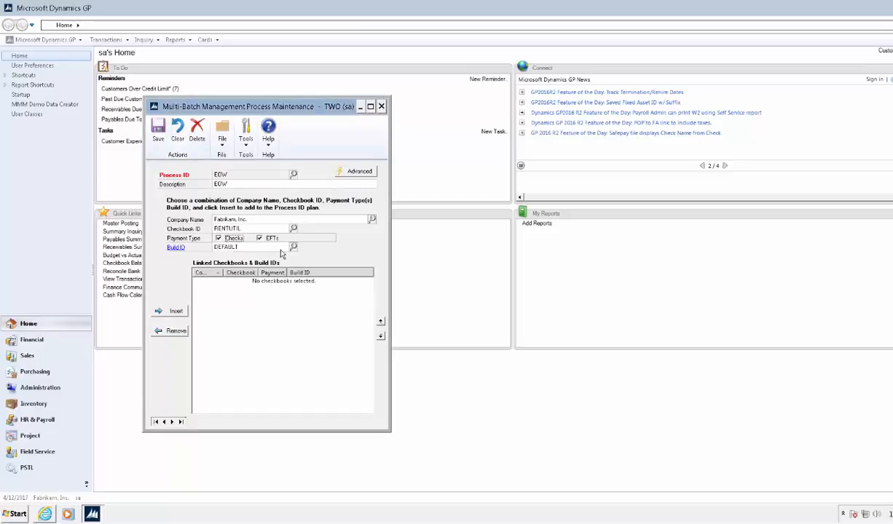
left_click(293, 247)
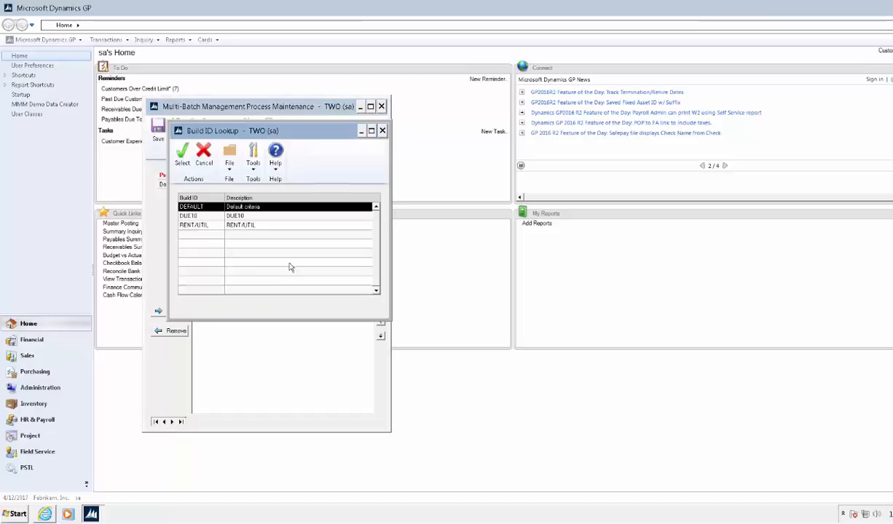
left_click(201, 224)
left_click(182, 159)
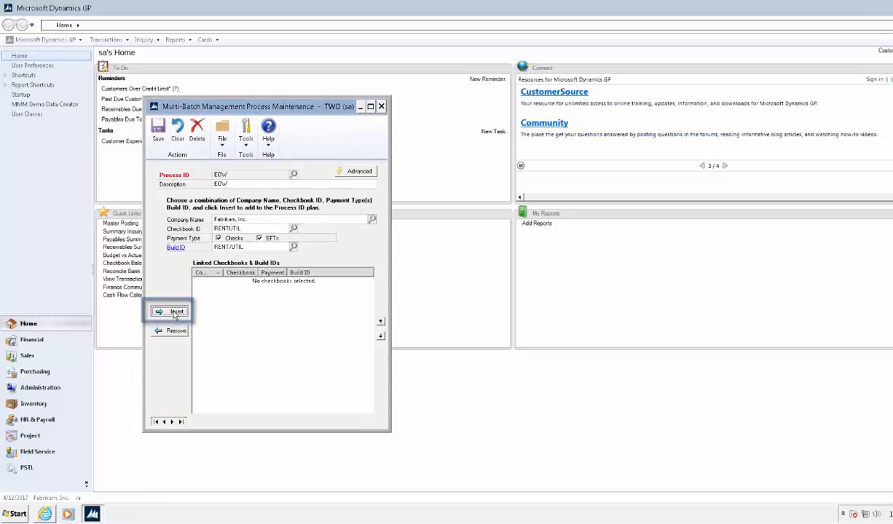
left_click(174, 312)
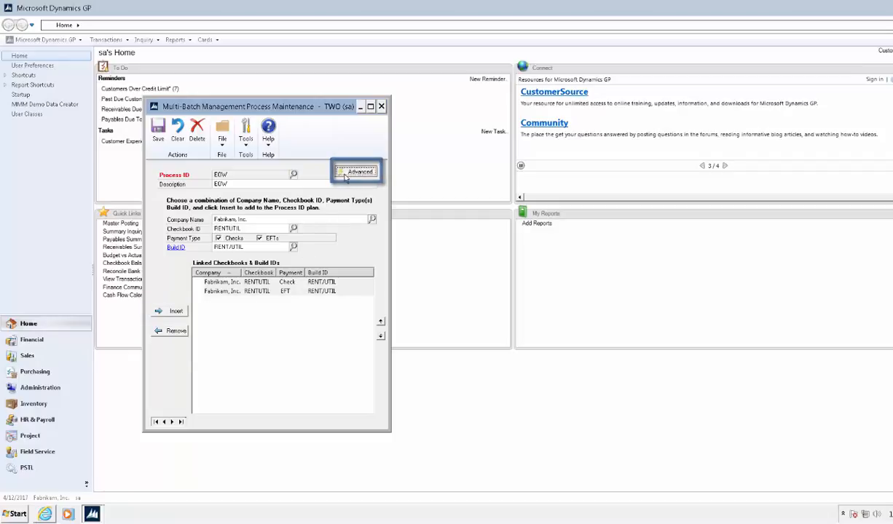
- In the advanced process maintenance, add checks and EFTs for the LIVE and TEST RENTUTIL checkbooks and assign them the RENT/UTIL build
left_click(357, 172)
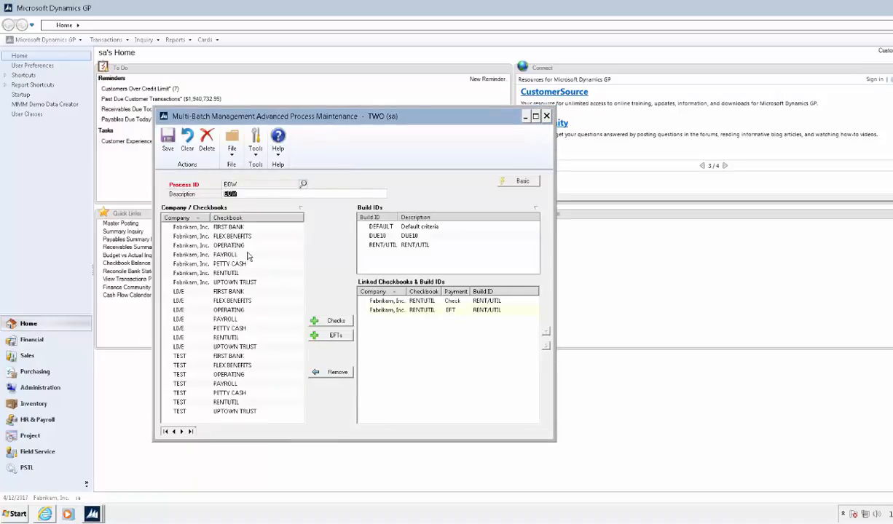
left_click(226, 338)
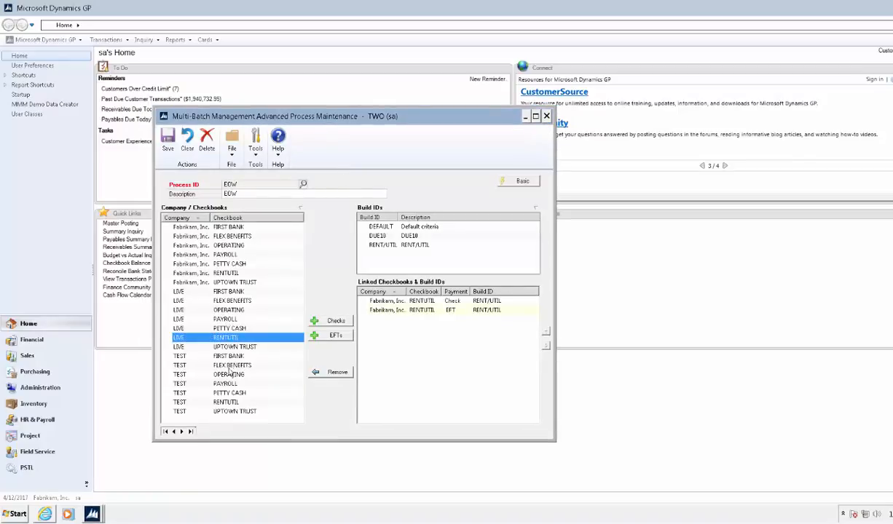
left_click(228, 403, "ctrl")
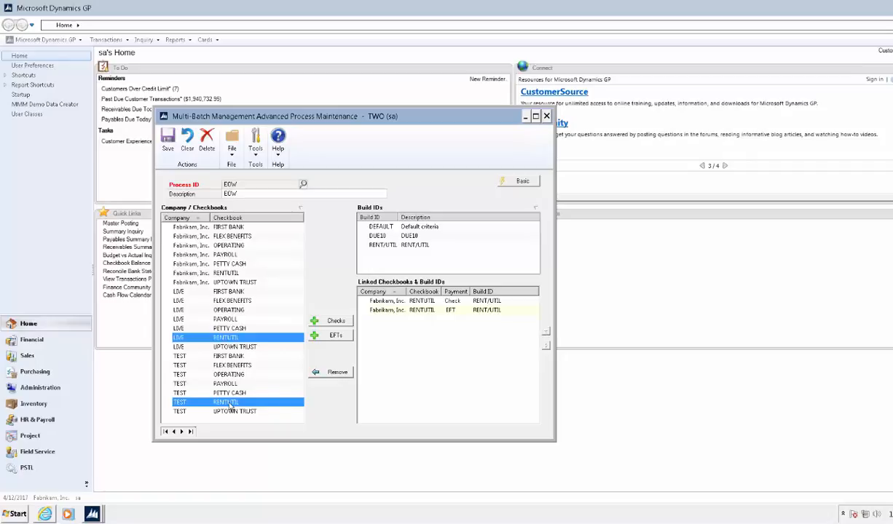
left_click(329, 321)
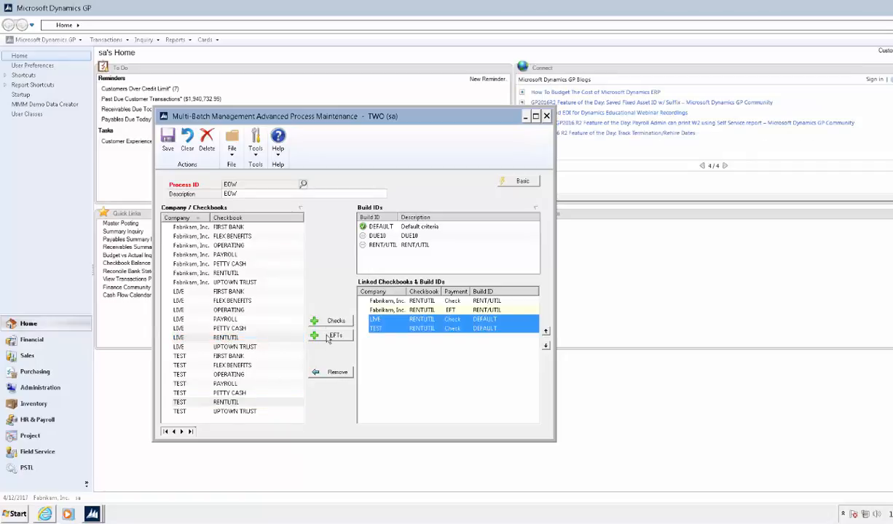
left_click(329, 337)
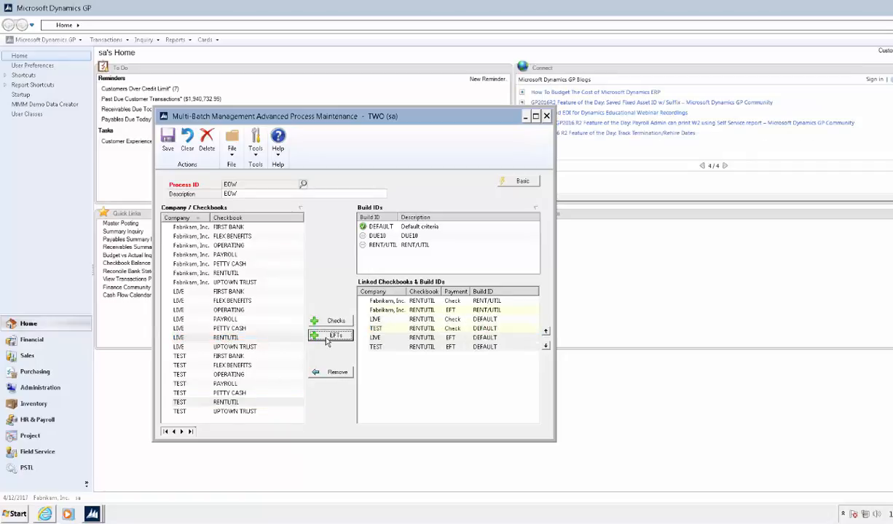
left_click(378, 319, "shift")
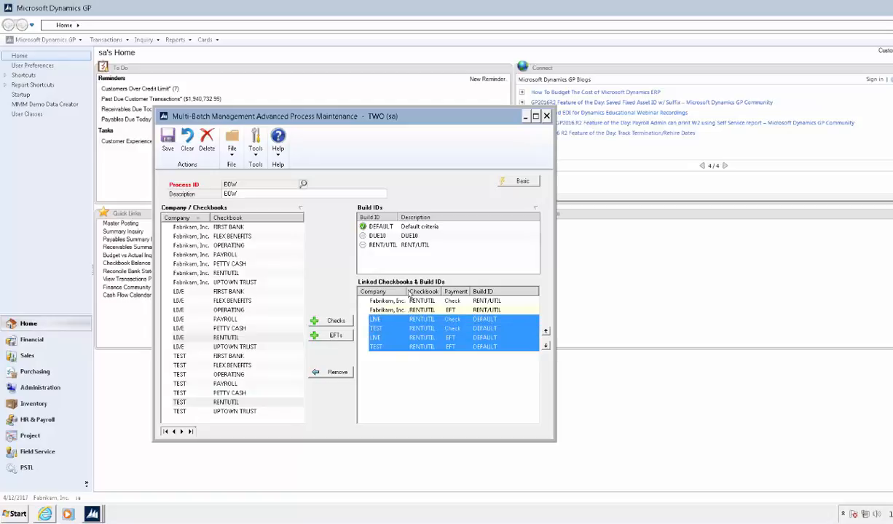
left_click(363, 246)
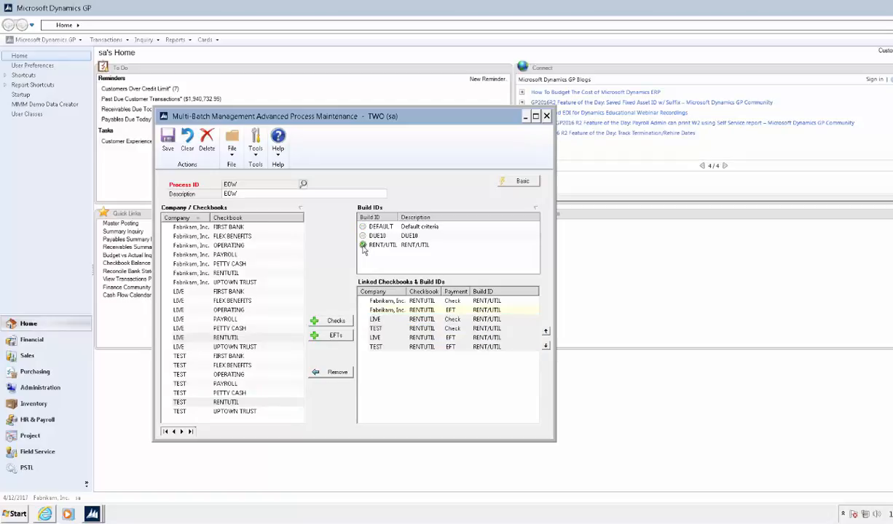
- Add checks and EFTs for the OPERATING checkbooks of Fabrikam, Inc., LIVE and TEST, and assign them the DUE10 build
left_click(209, 244)
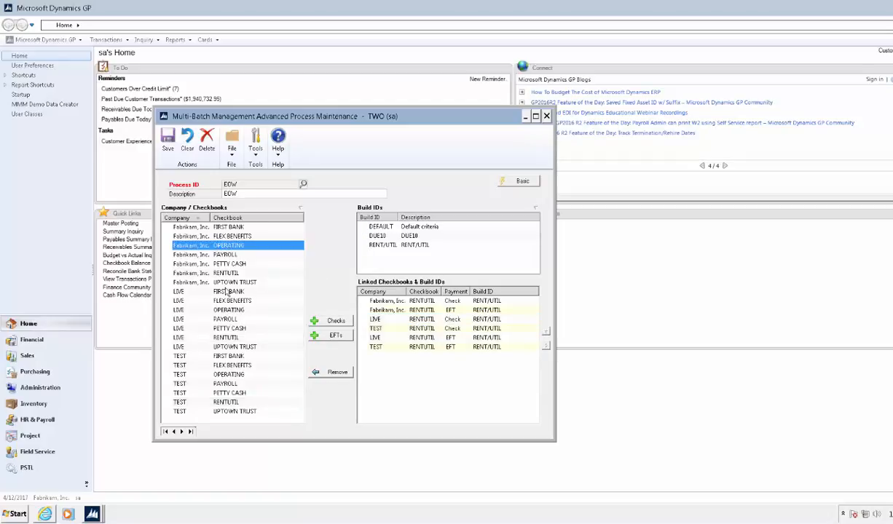
left_click(228, 309, "ctrl")
left_click(233, 374, "ctrl")
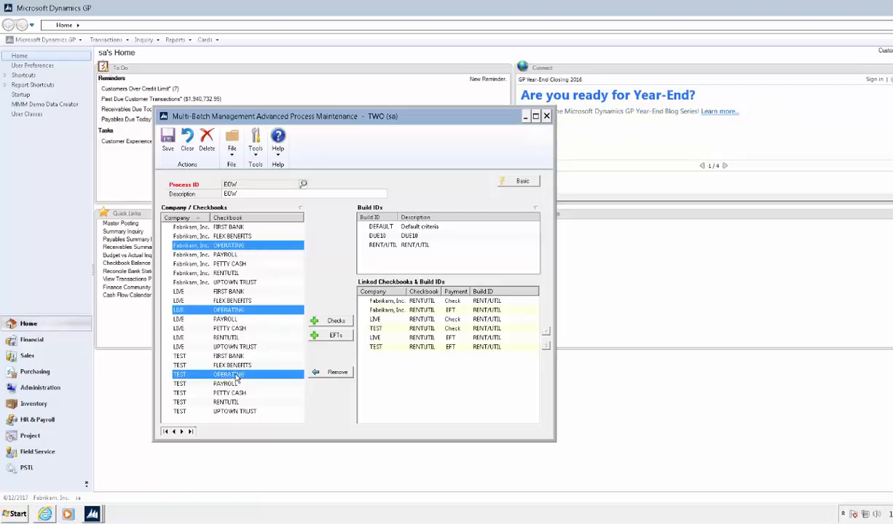
left_click(332, 321)
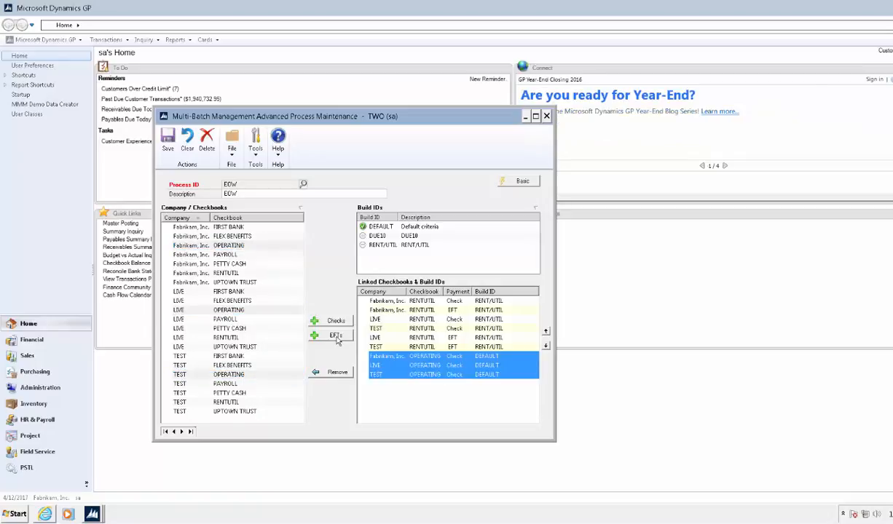
left_click(336, 338)
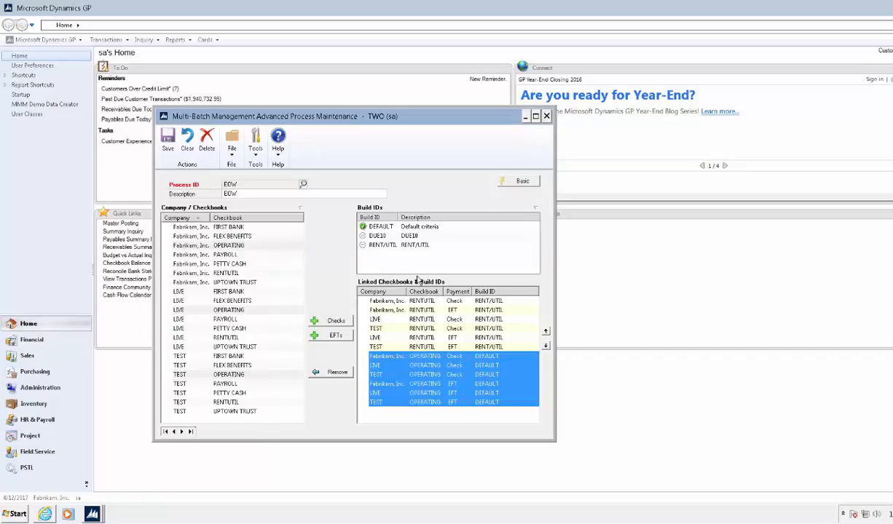
left_click(363, 236)
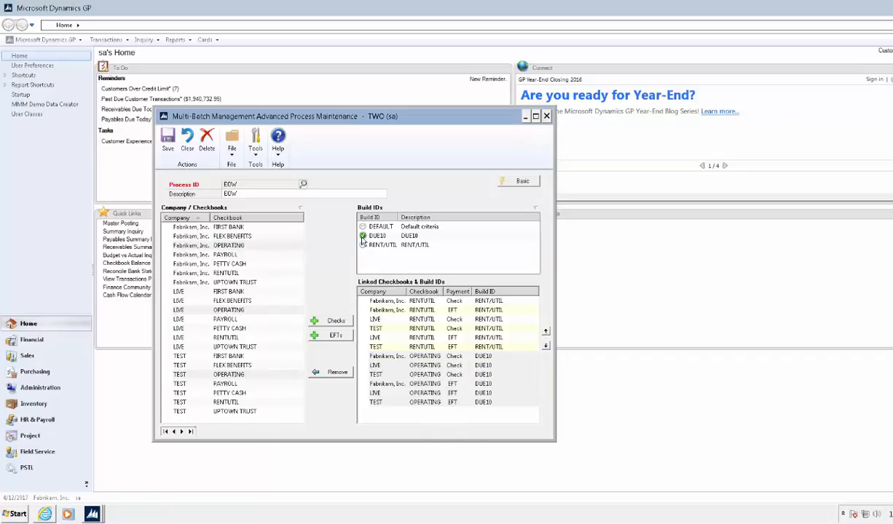
- Reorder the linked checkbooks by company as Fabrikam, Inc., LIVE and TEST, with RENTUTIL before OPERATING in each, and save the EOW process
left_click(393, 358)
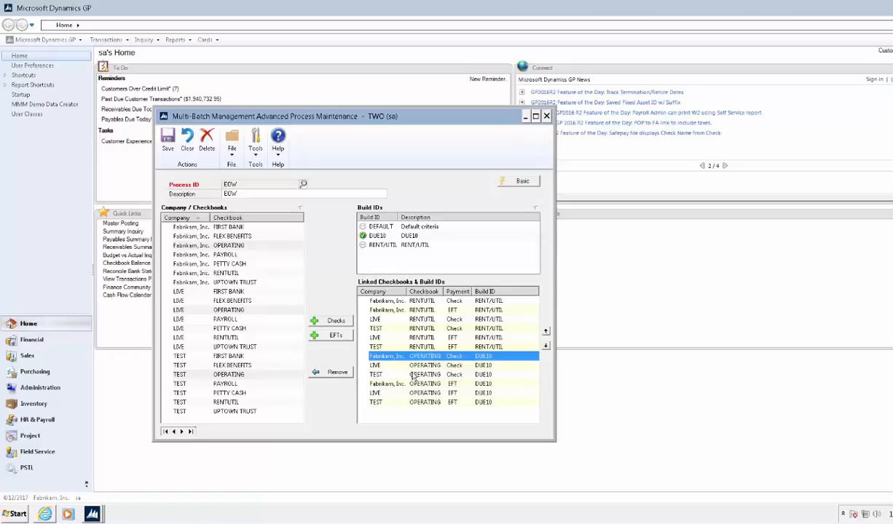
left_click(397, 384, "ctrl")
left_click(546, 333)
left_click(546, 333)
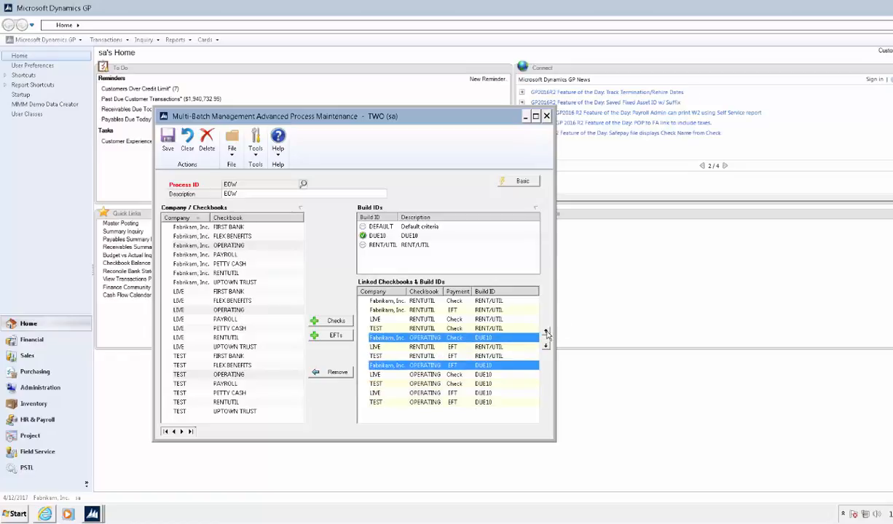
left_click(547, 333)
left_click(546, 333)
left_click(480, 348)
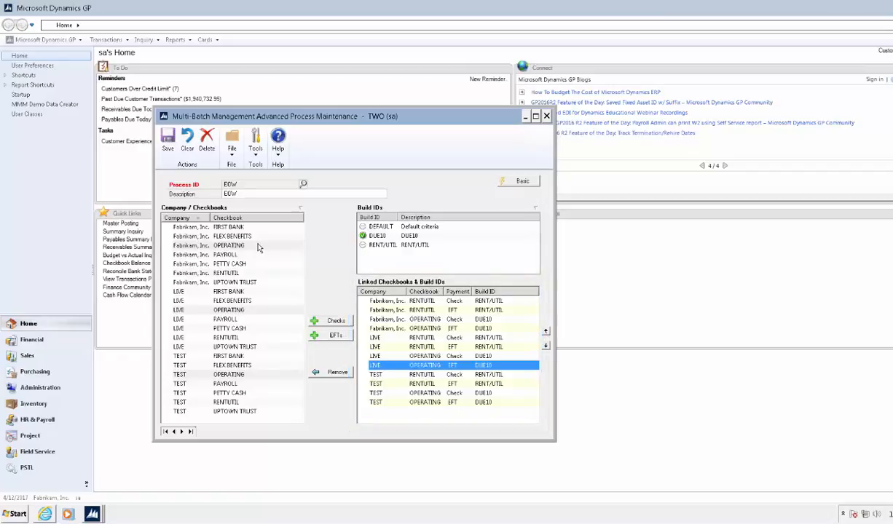
left_click(167, 148)
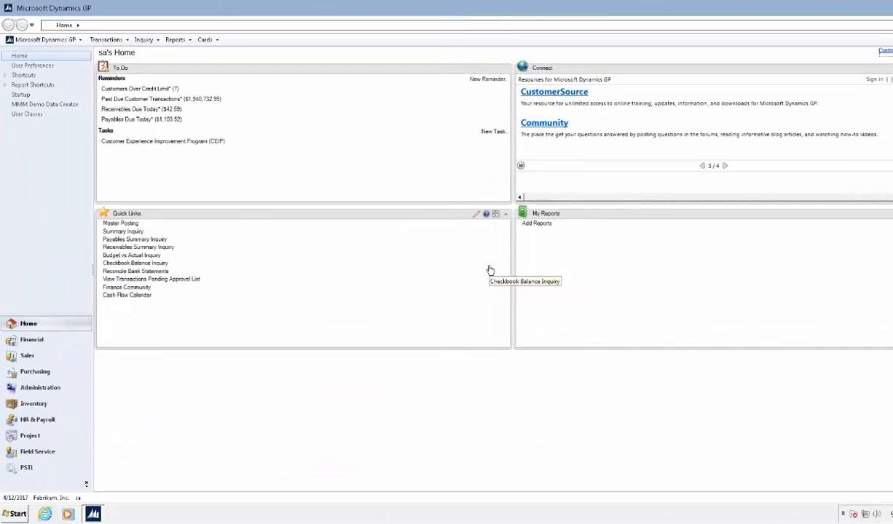
- Open the system's named printers assignment and set its task series to 3rd Party
left_click(38, 40)
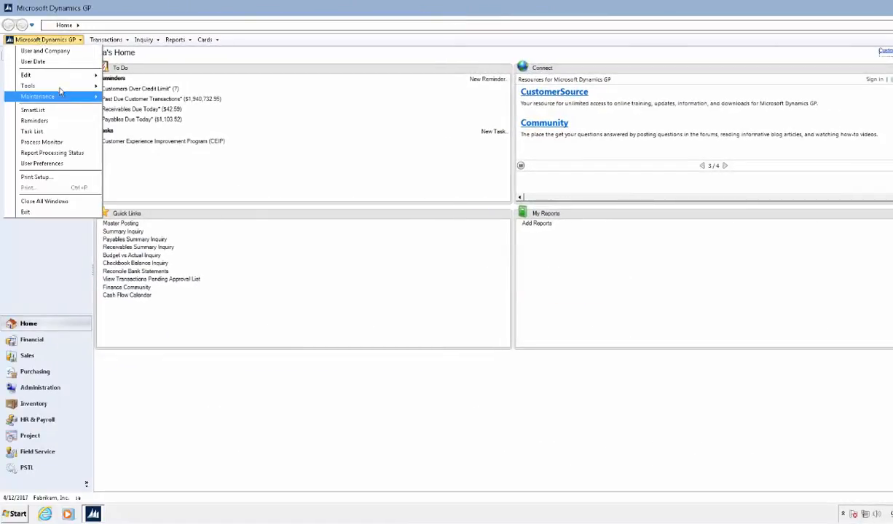
mouse_move(44, 86)
mouse_move(138, 87)
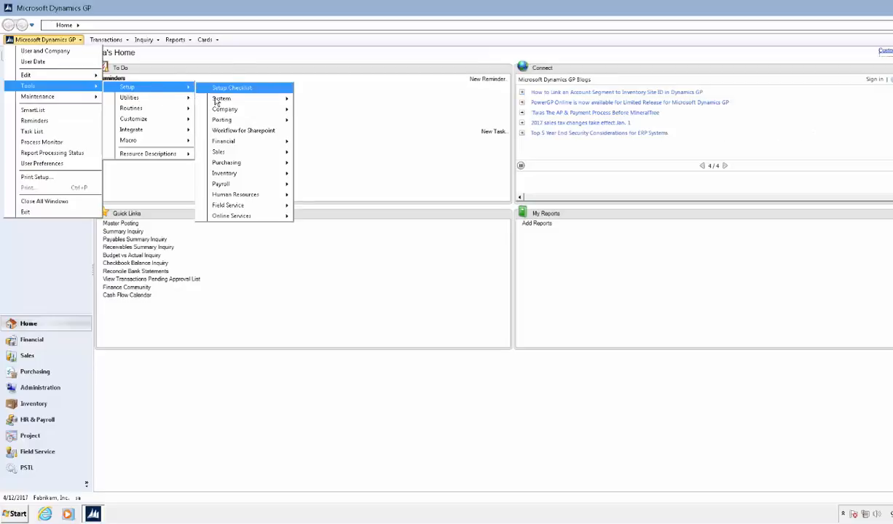
mouse_move(218, 98)
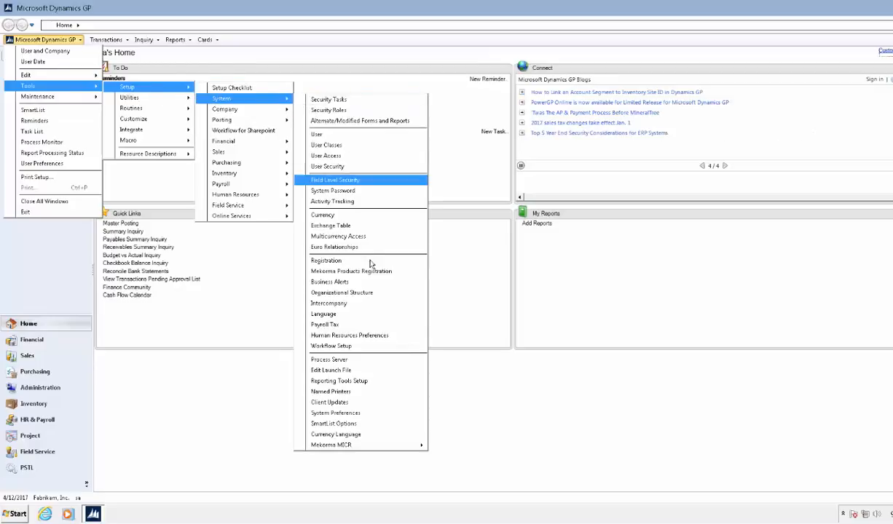
left_click(339, 396)
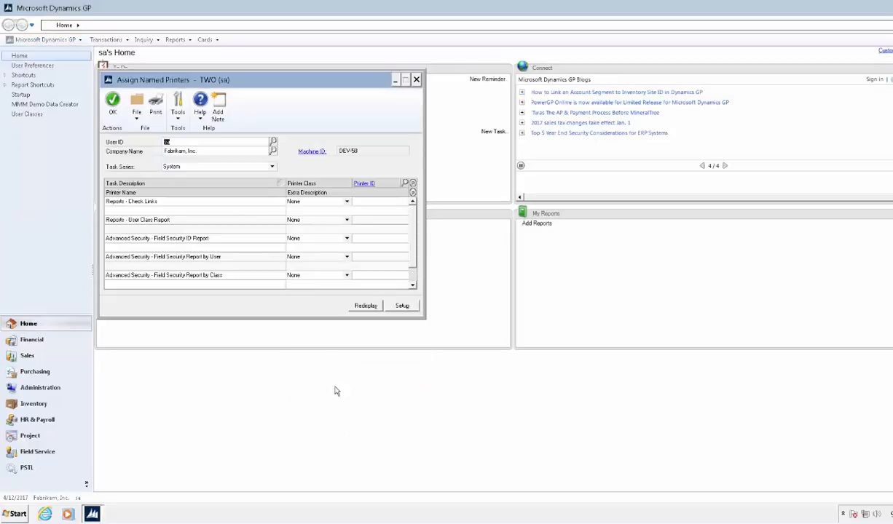
left_click(240, 169)
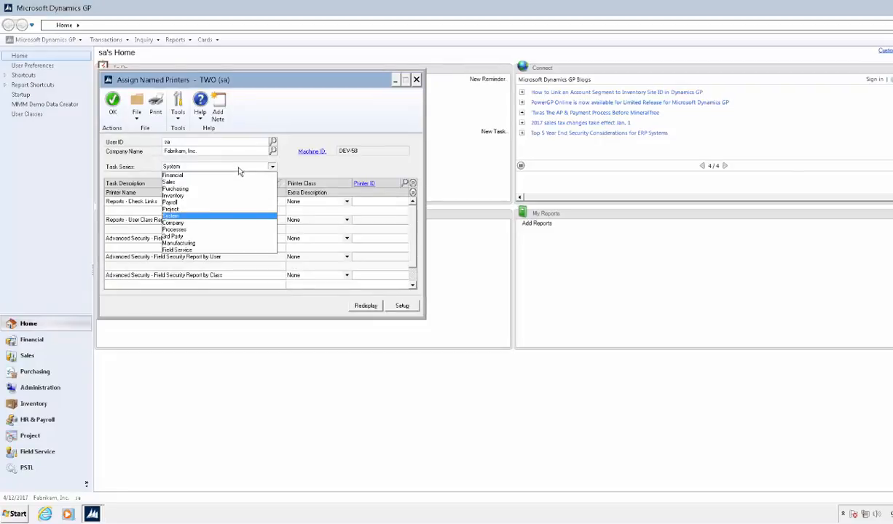
left_click(183, 238)
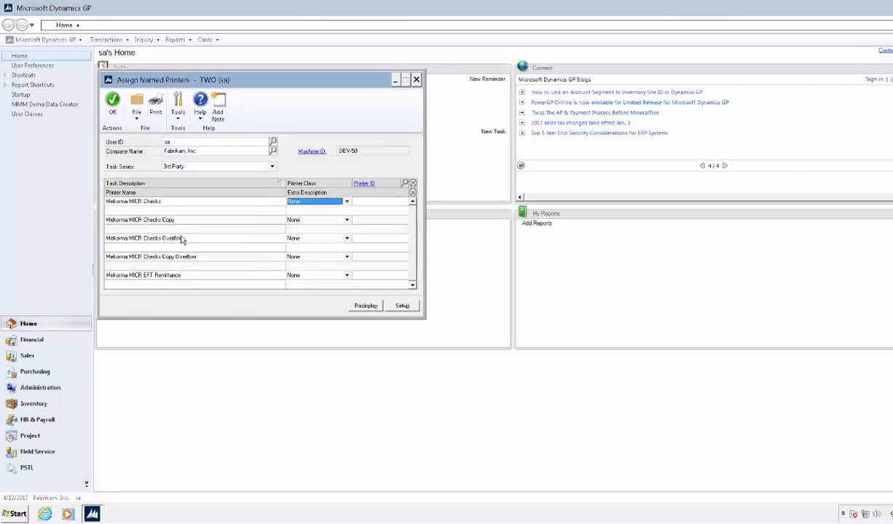
- Assign the System class printer SYSTEMPRINT to the Mekorma MICR Checks task
left_click(327, 205)
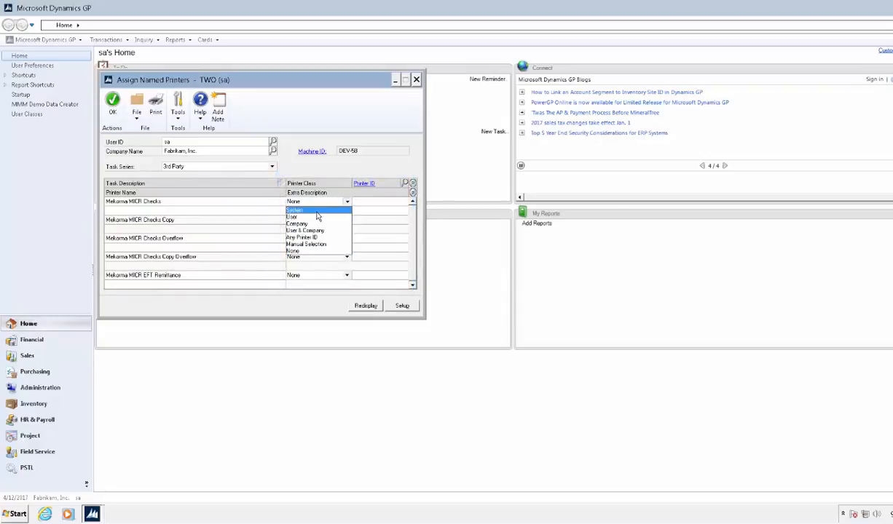
left_click(317, 211)
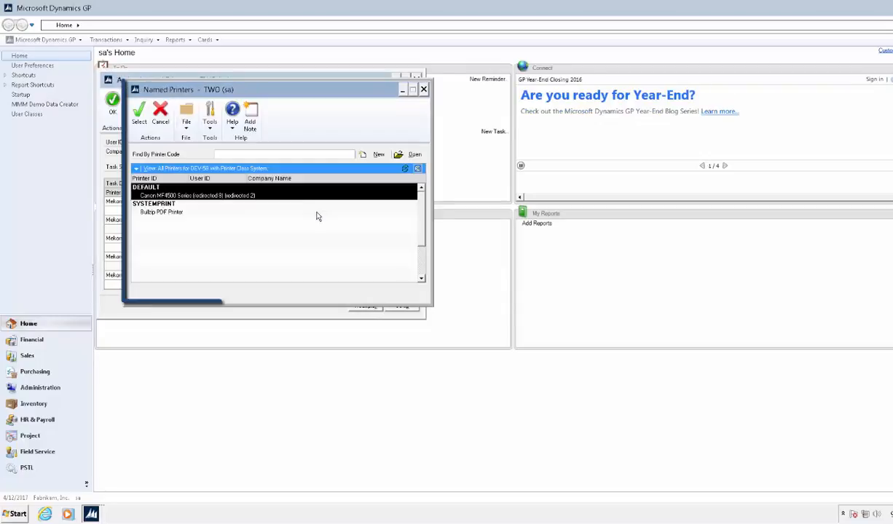
left_click(210, 210)
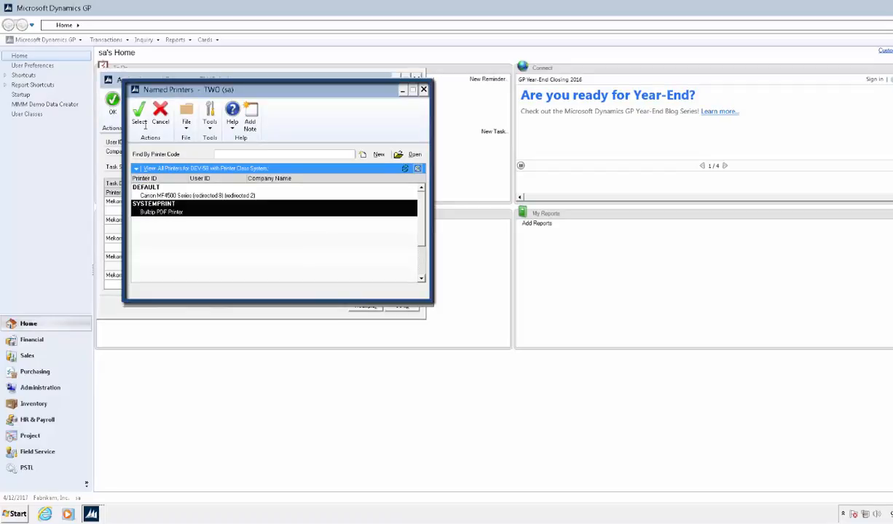
left_click(145, 124)
- Assign the User class printer CANON MF4500 to the Mekorma MICR Checks Copy task and accept the printer assignments
left_click(316, 218)
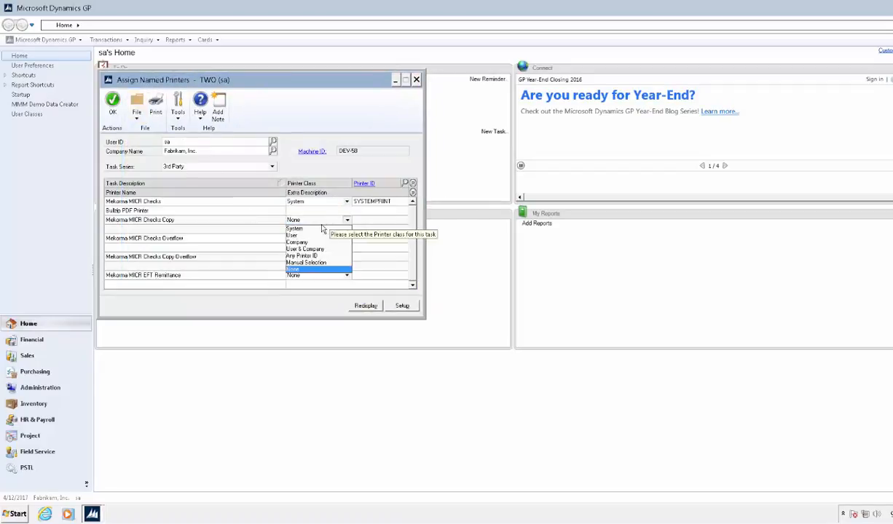
left_click(303, 237)
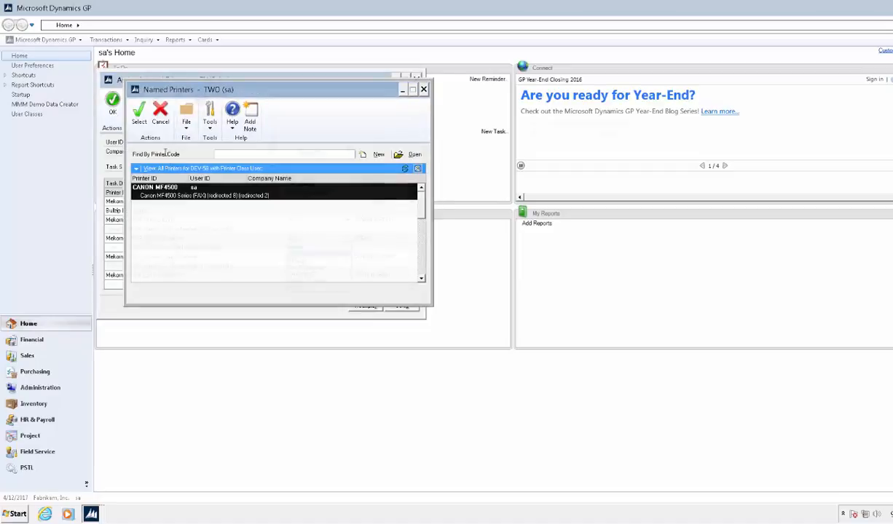
left_click(138, 115)
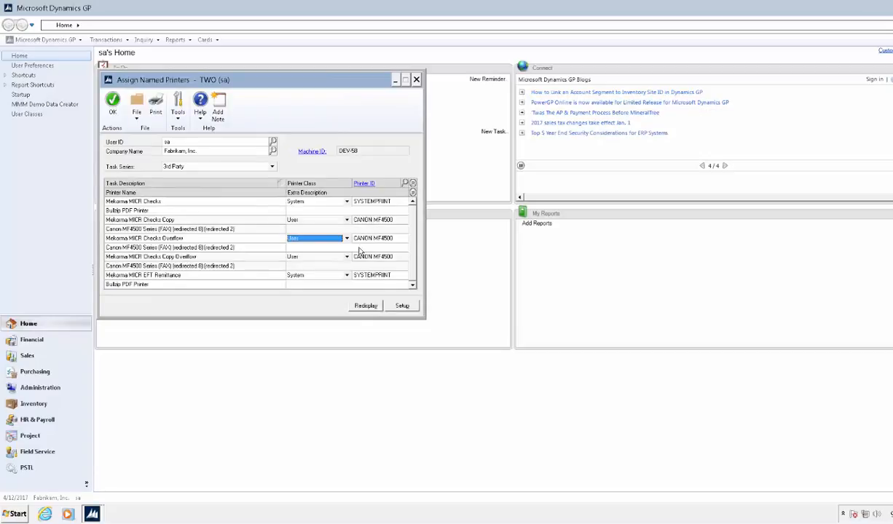
left_click(113, 101)
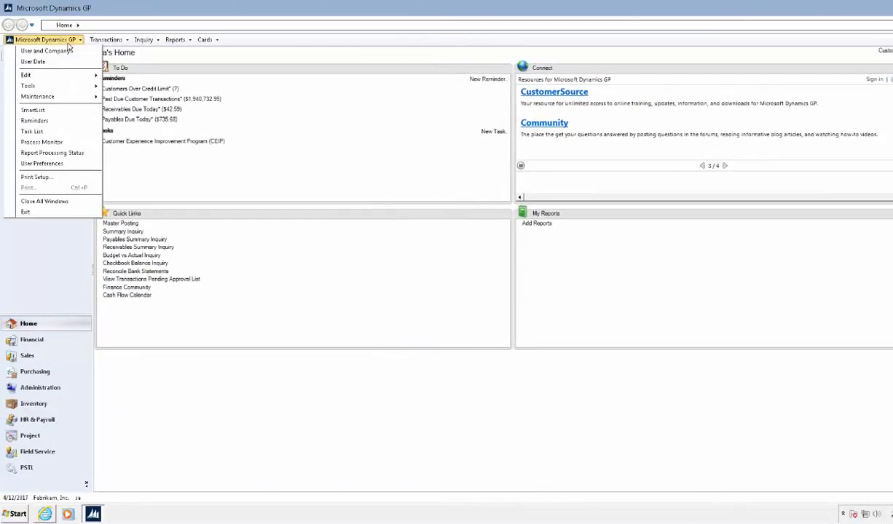
- In the posting setup for the Purchasing series and Computer Checks origin, turn off the ask-each-time destination for the EFT Payment Register
left_click(68, 40)
mouse_move(73, 88)
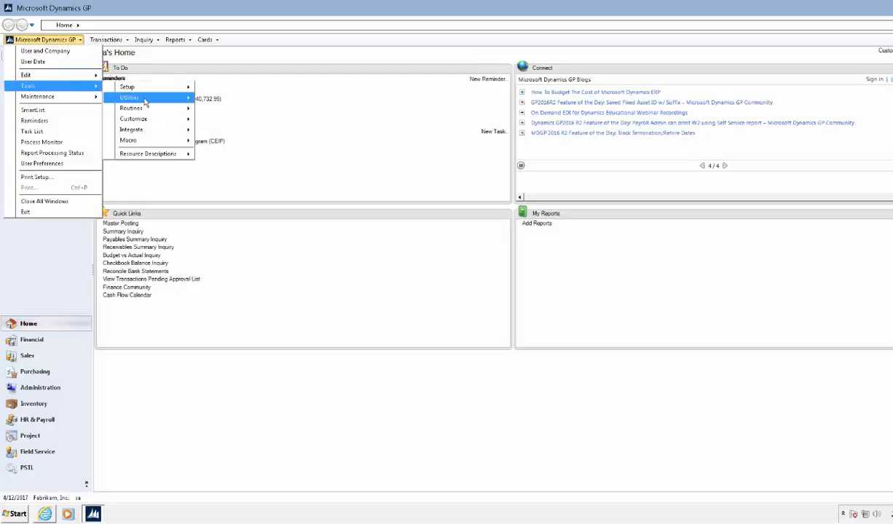
mouse_move(146, 87)
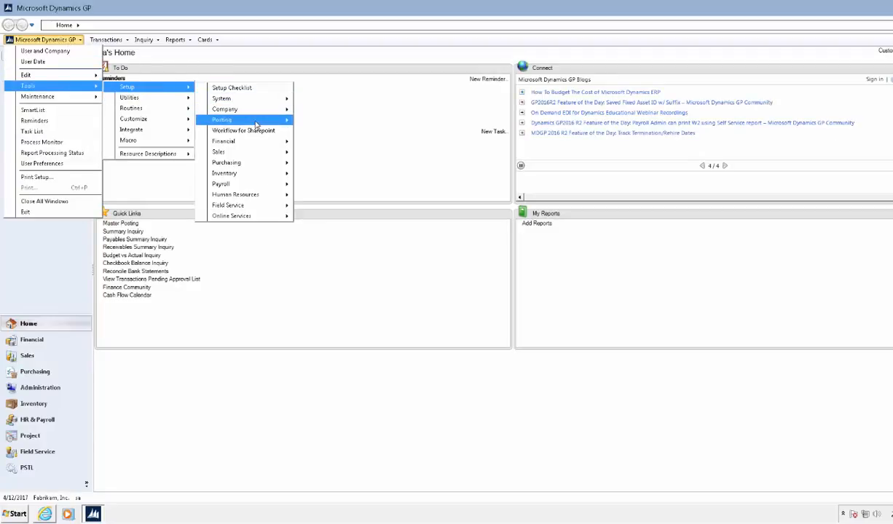
mouse_move(246, 121)
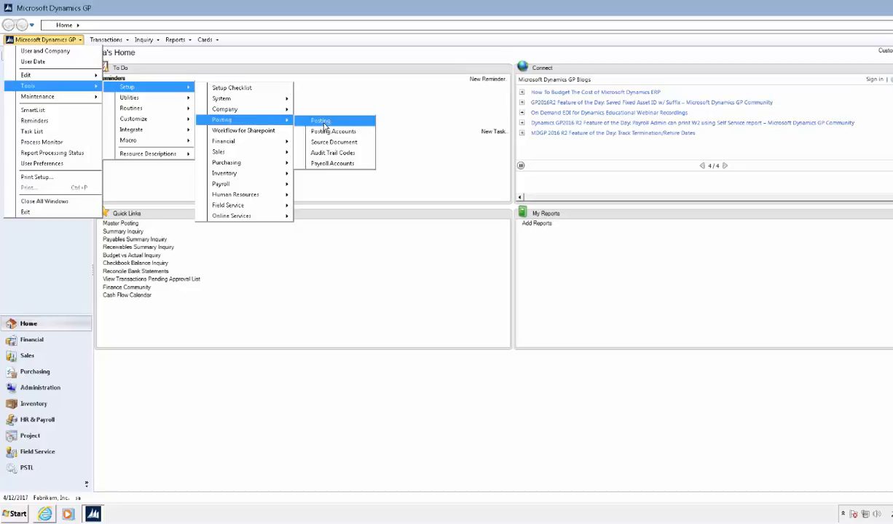
left_click(325, 125)
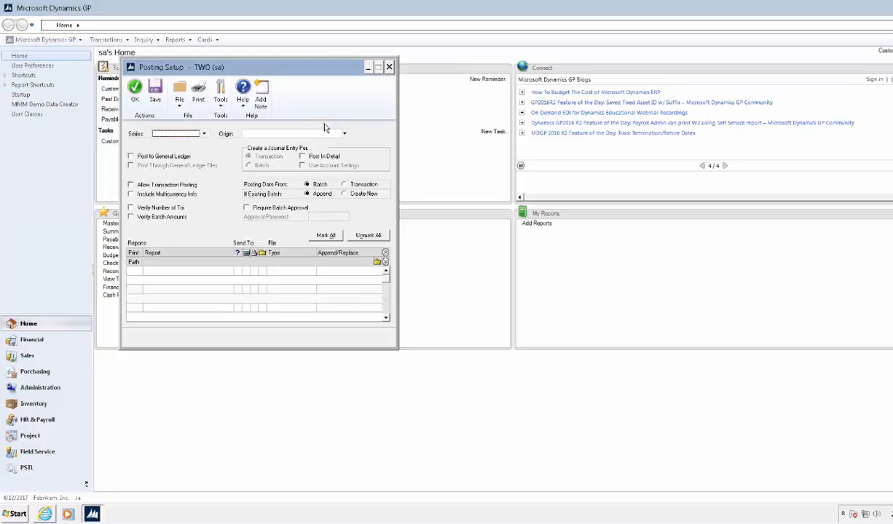
left_click(205, 135)
left_click(194, 153)
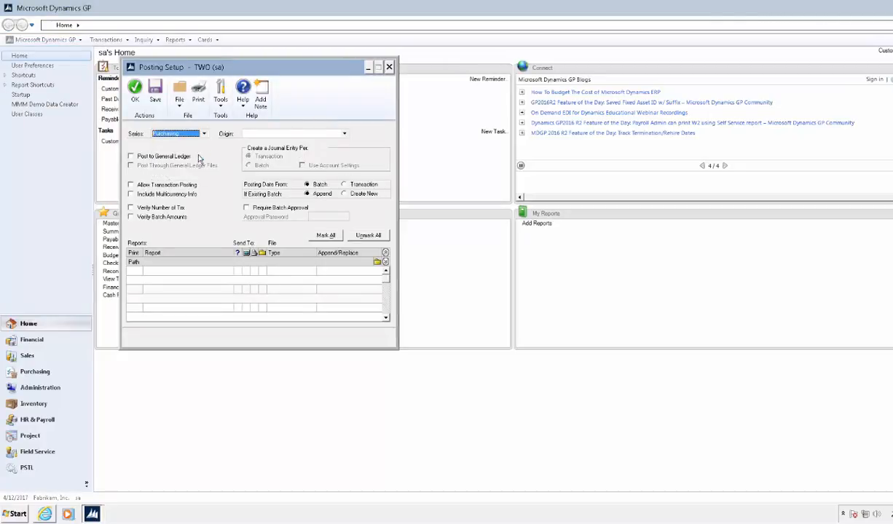
left_click(344, 134)
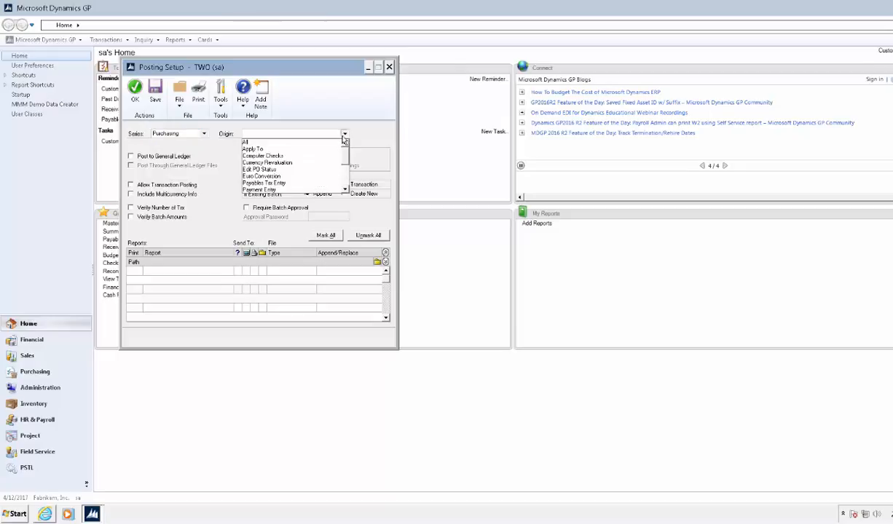
left_click(289, 156)
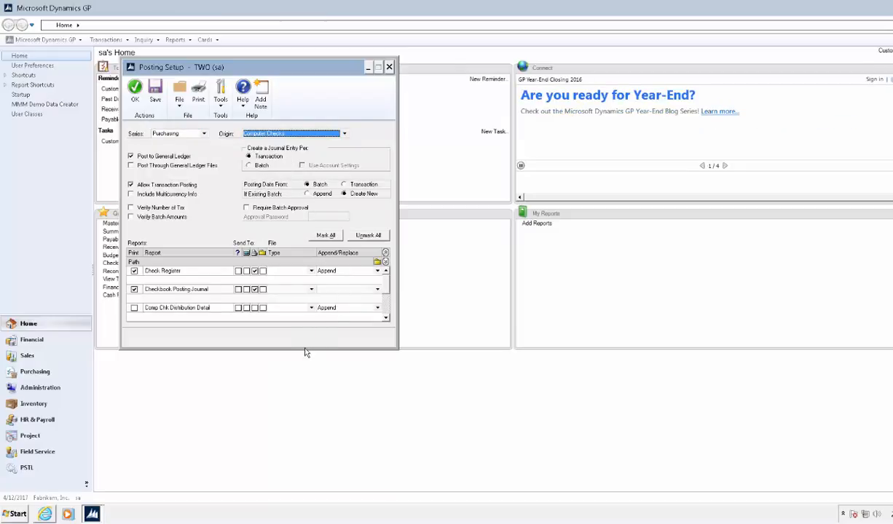
left_click_drag(299, 381, 292, 415)
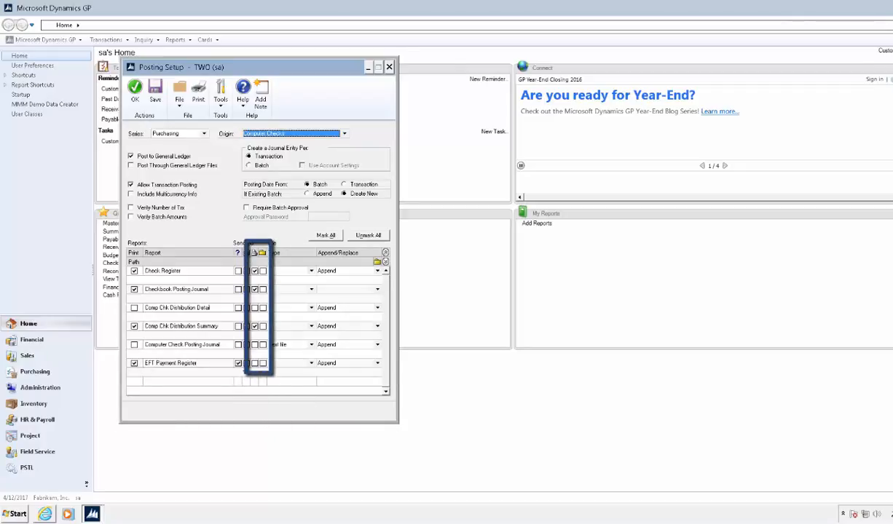
left_click(238, 363)
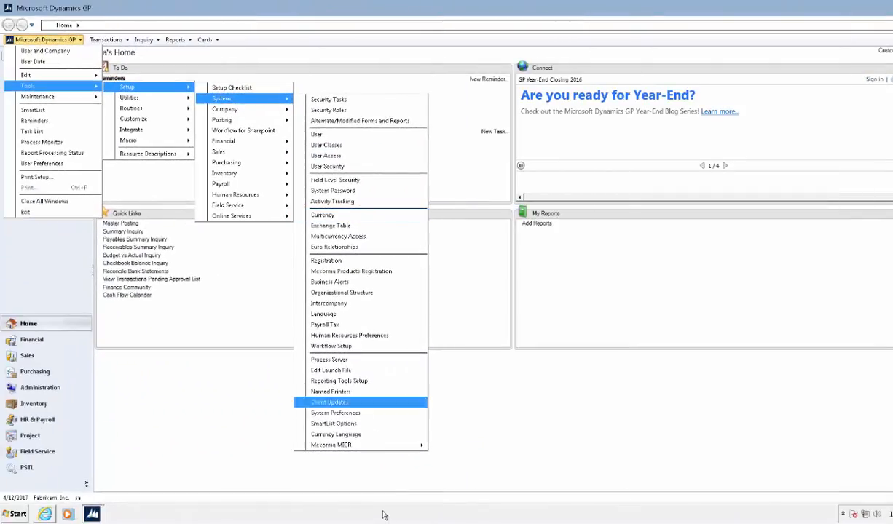
- Open the system-level Multi-Batch Management Setup and its options
mouse_move(375, 445)
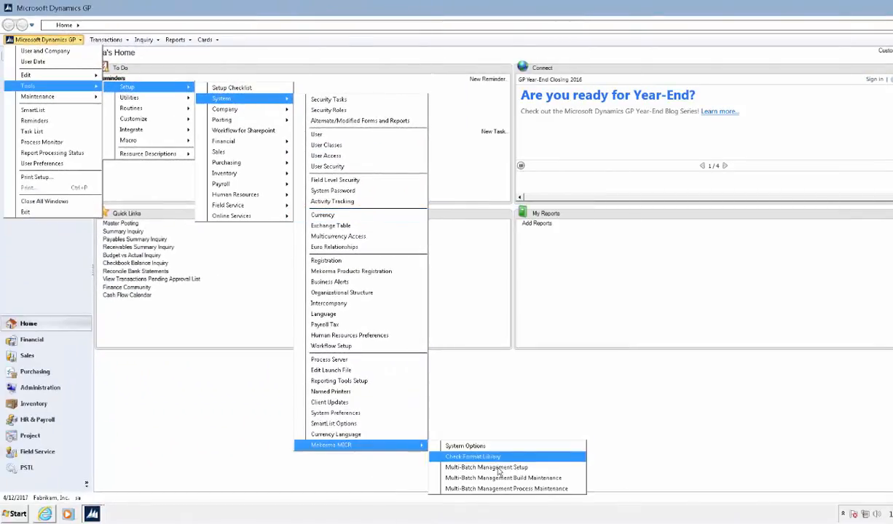
left_click(499, 470)
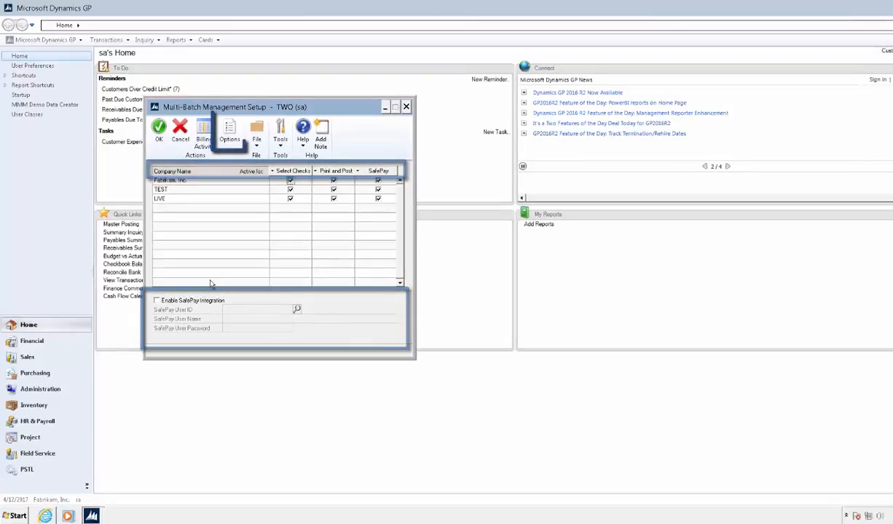
left_click(230, 135)
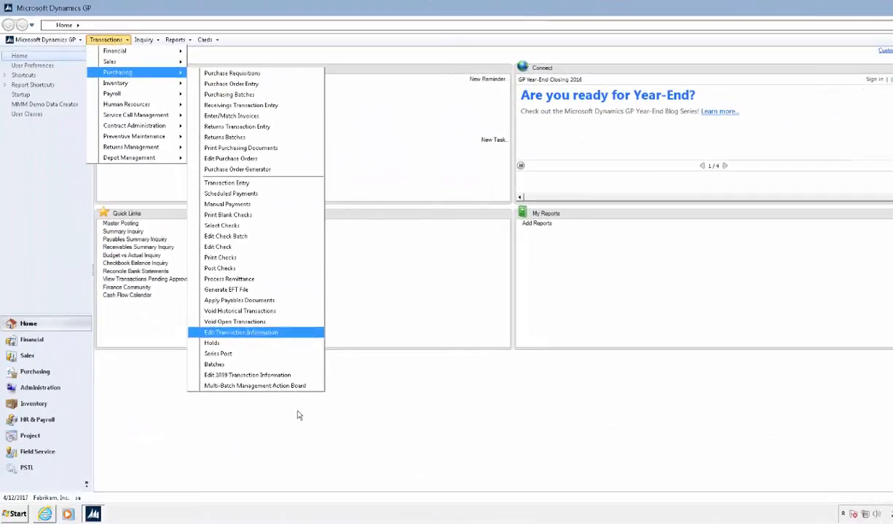
- From the Multi-Batch Management Action Board, build payment batches for the EOW process
left_click(310, 388)
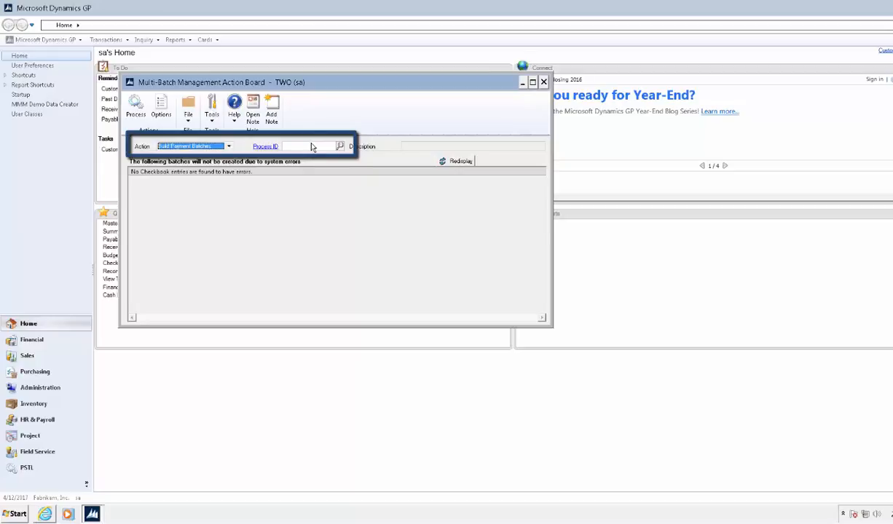
left_click(340, 146)
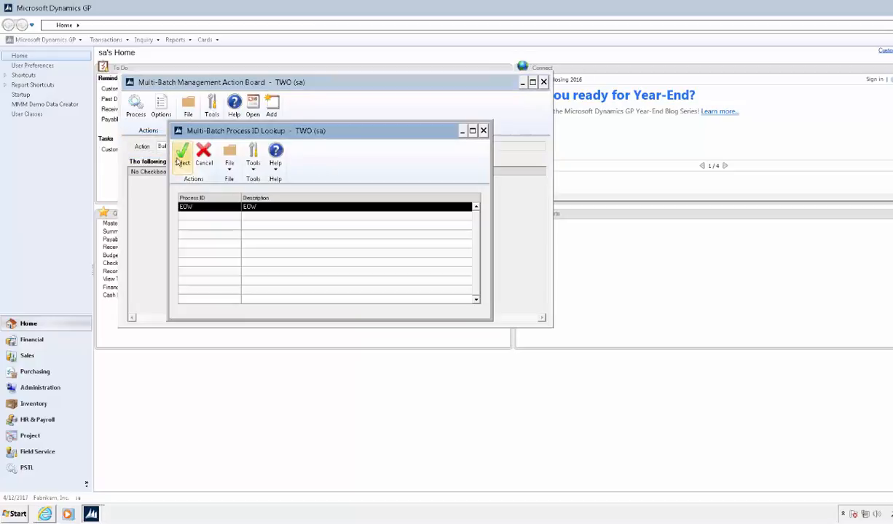
left_click(179, 159)
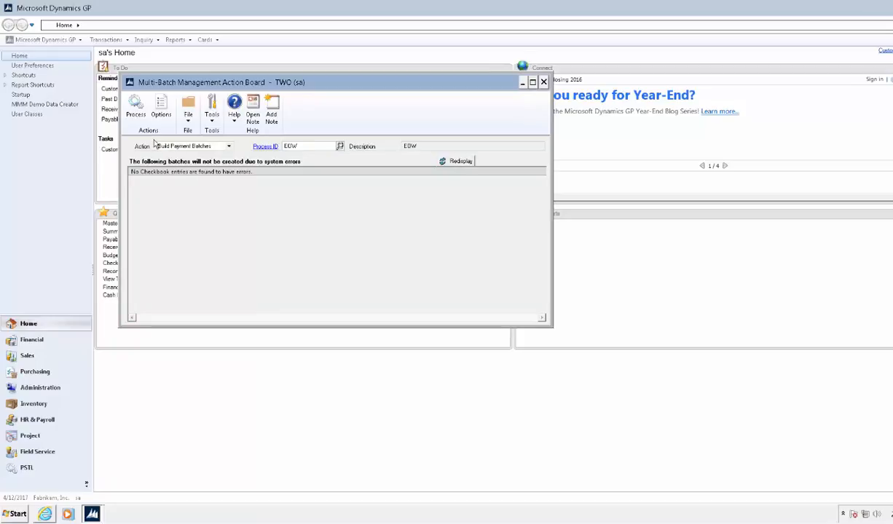
left_click(136, 110)
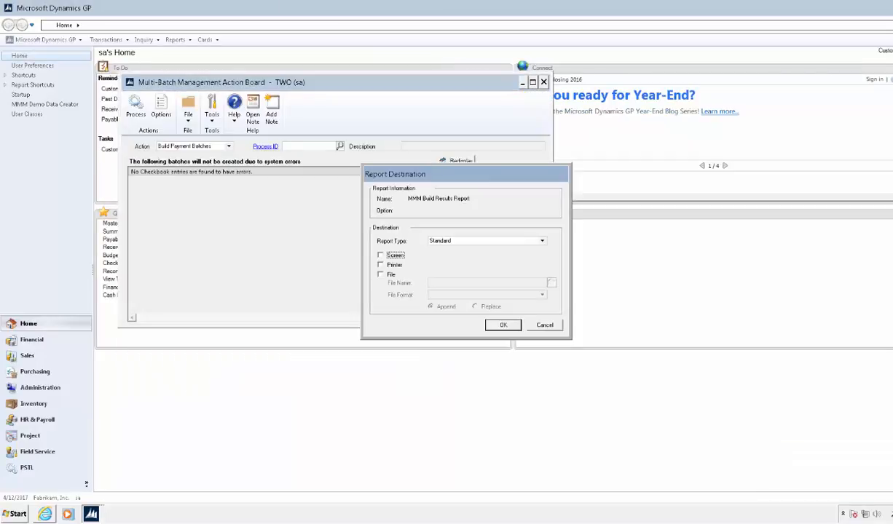
- Send the MMM Build Results Report to the screen, review the batch results for each company, and close it
left_click(379, 255)
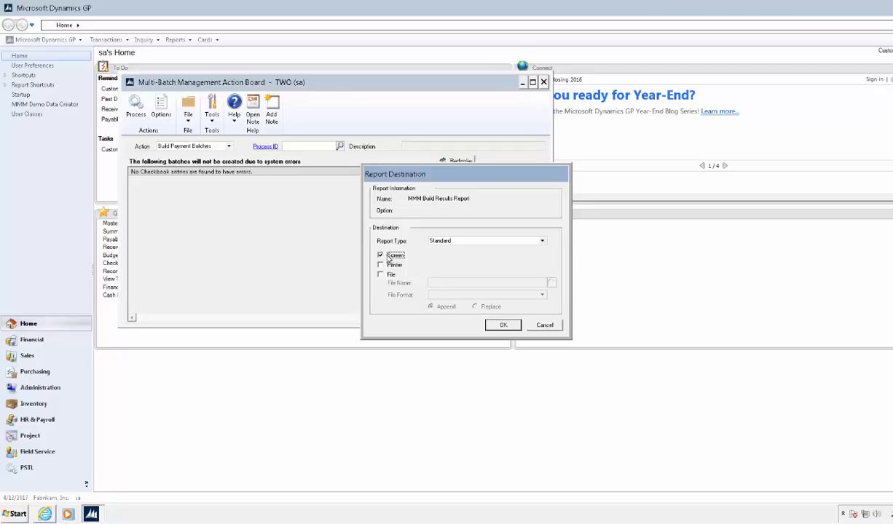
left_click(502, 328)
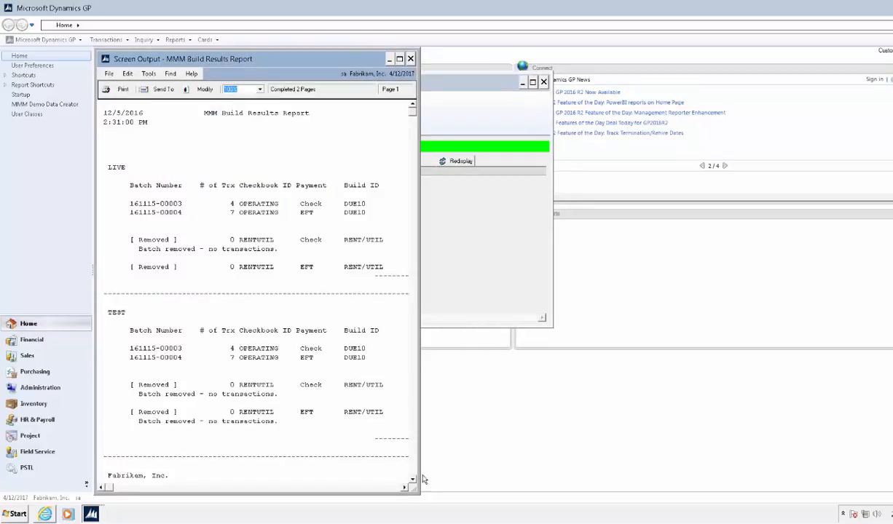
left_click_drag(421, 437, 572, 438)
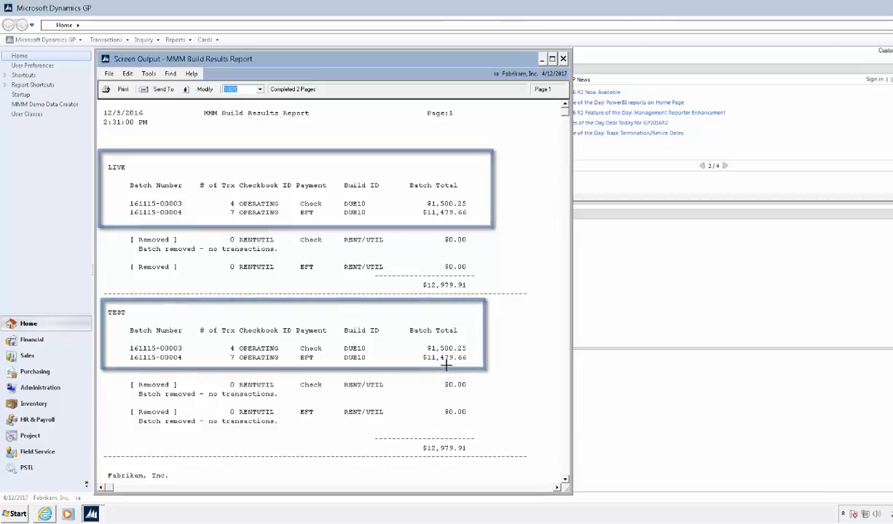
scroll(446, 364, "down", 1)
scroll(448, 363, "down", 5)
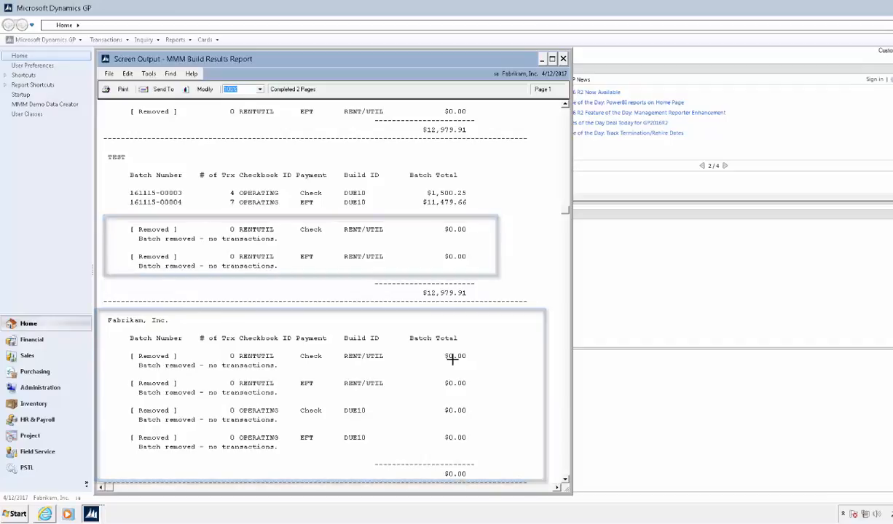
scroll(453, 359, "down", 8)
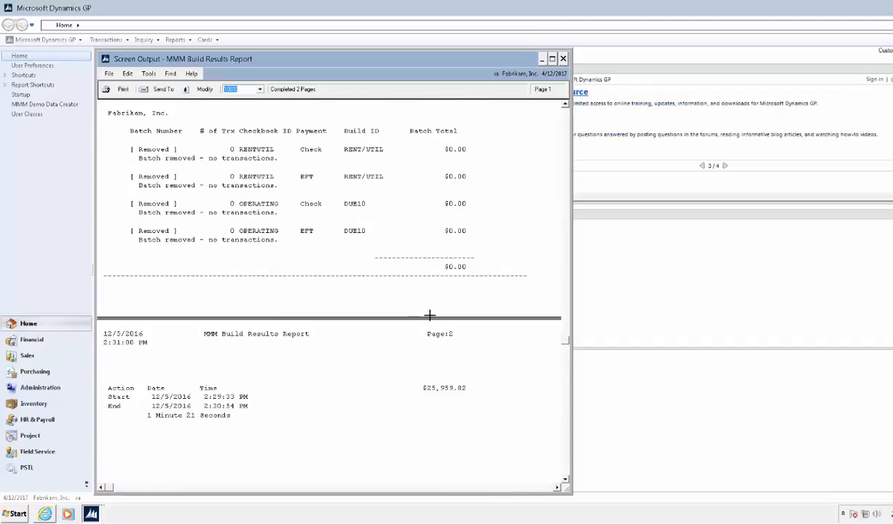
left_click(563, 58)
- Switch the action to Process Checks and EFTs and mark all LIVE and TEST batches, leaving out the Fabrikam, Inc. FIRST BANK batch
left_click(217, 146)
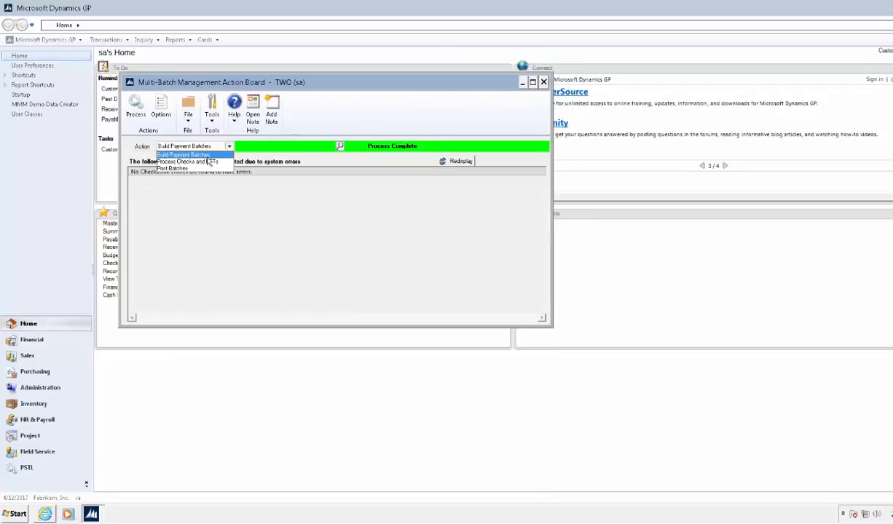
left_click(207, 161)
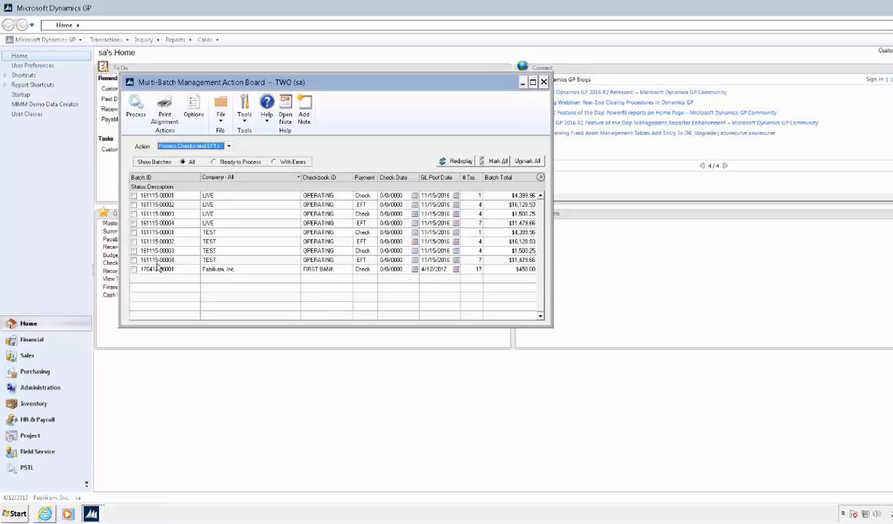
left_click(481, 160)
left_click(134, 269)
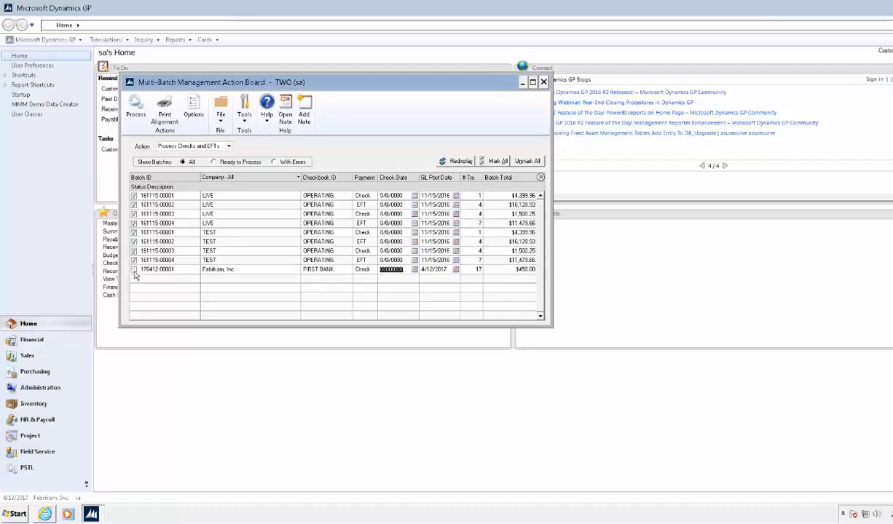
- Process the marked check and EFT batches, entering the e-mail account password for the Exchange log-on
left_click(136, 115)
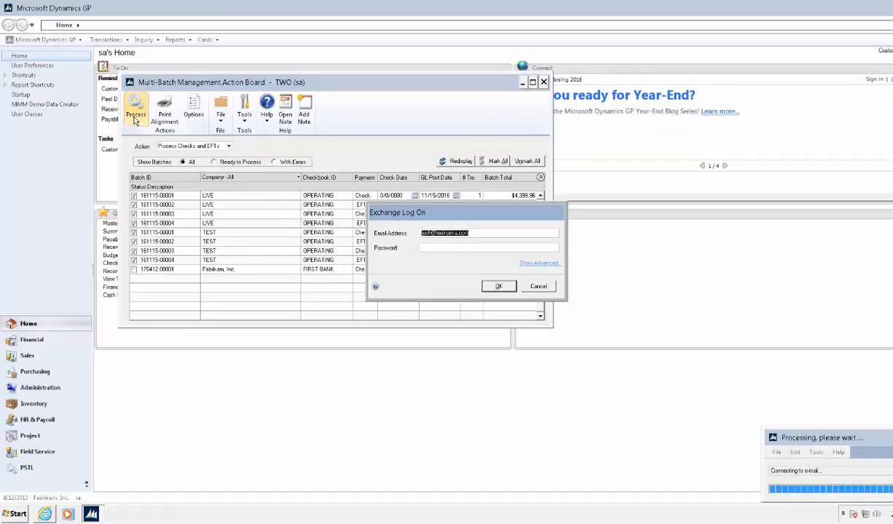
left_click(422, 248)
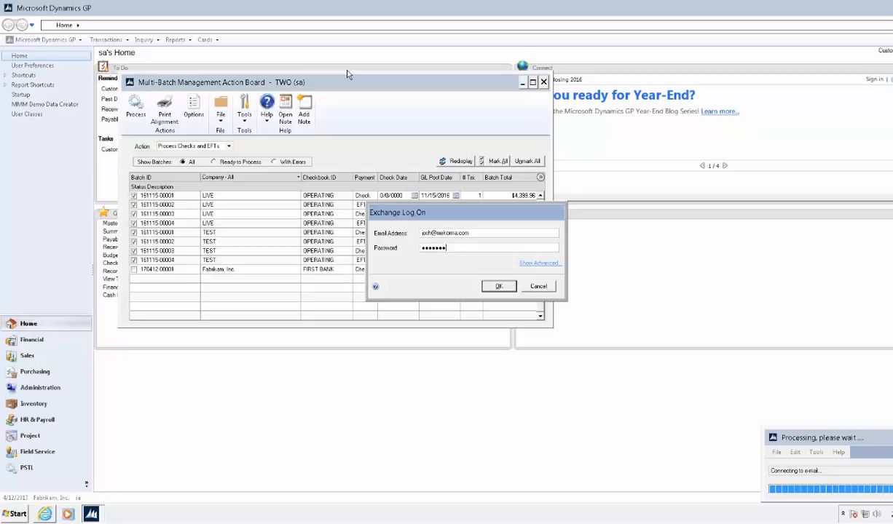
key("Return")
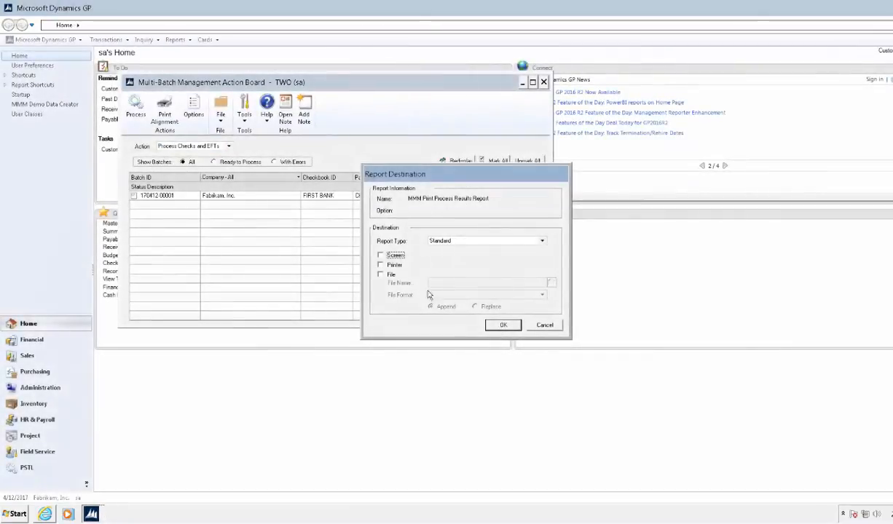
- Send the MMM Print Process Results Report to the screen, widen it to review the batch totals for each company, and dismiss it
left_click(379, 255)
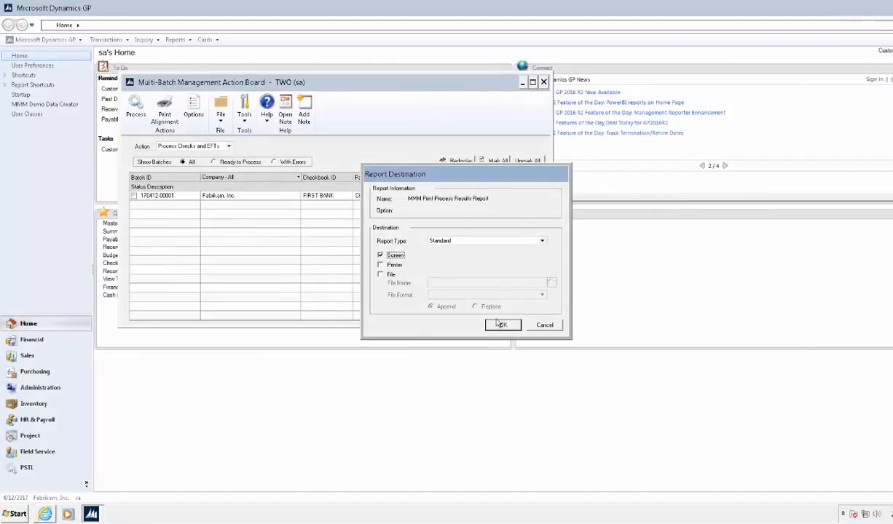
left_click(503, 325)
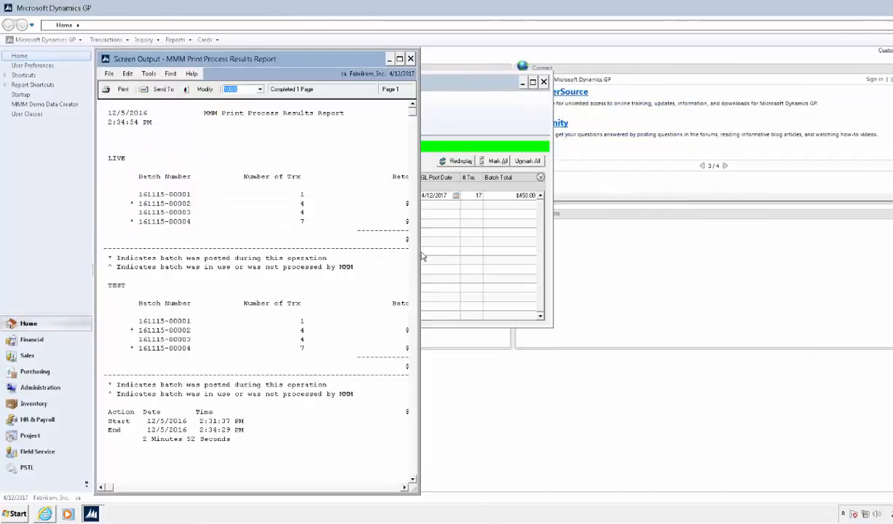
left_click_drag(419, 260, 648, 261)
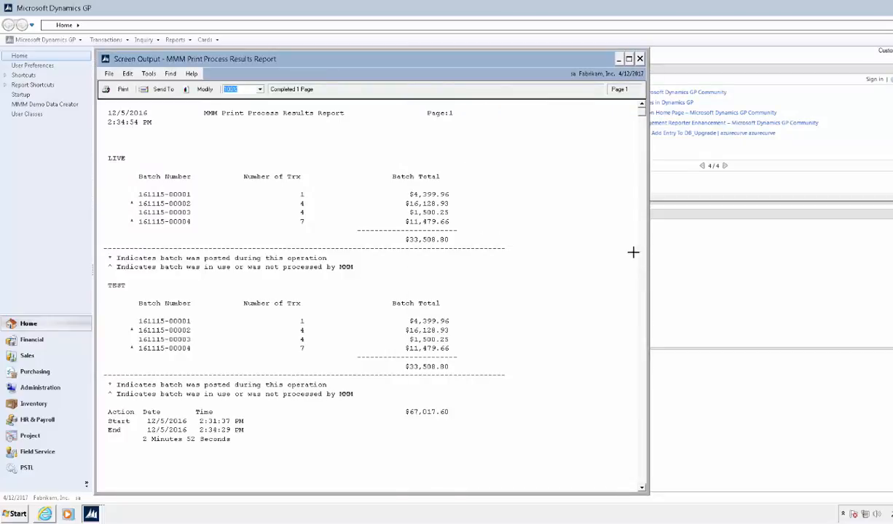
left_click(620, 59)
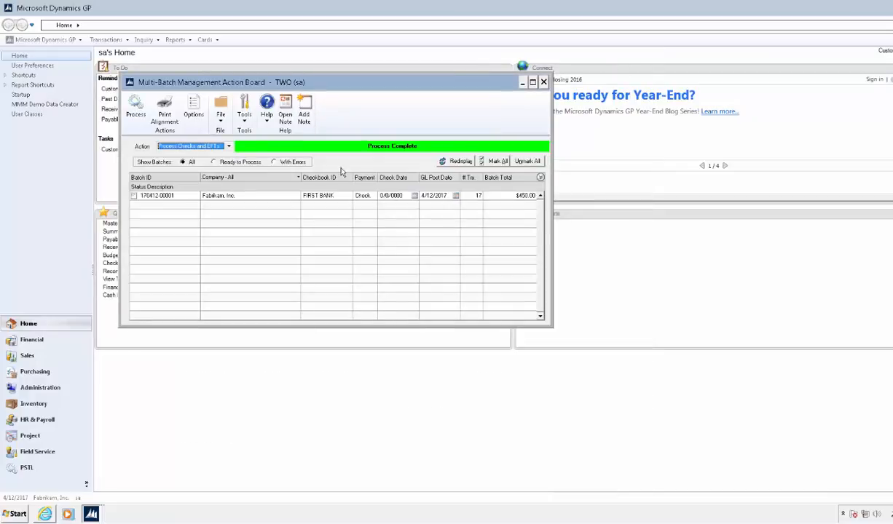
- Switch the action to Post Batches, mark all the LIVE and TEST check batches, and process them for posting
left_click(216, 149)
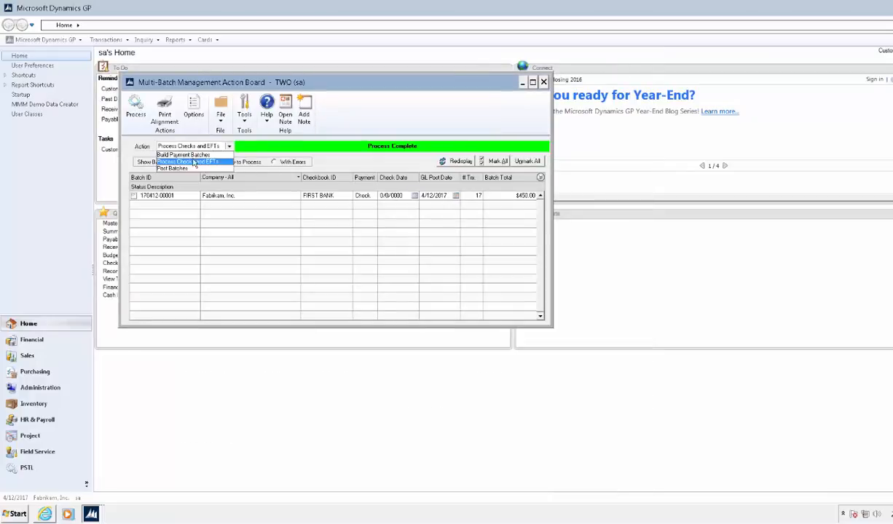
left_click(177, 162)
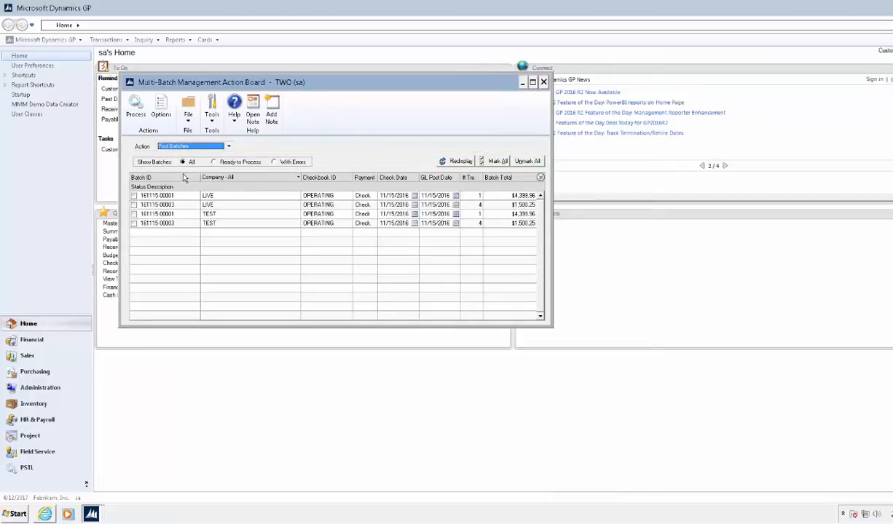
left_click(498, 161)
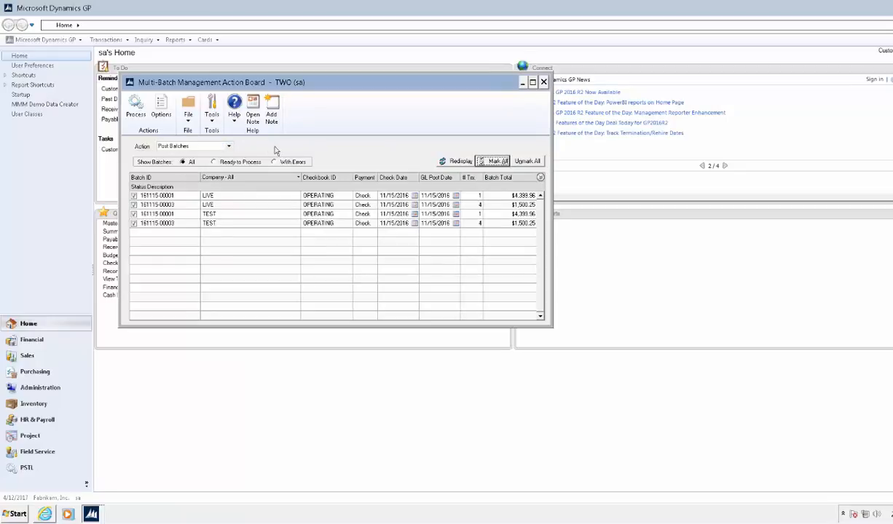
left_click(136, 110)
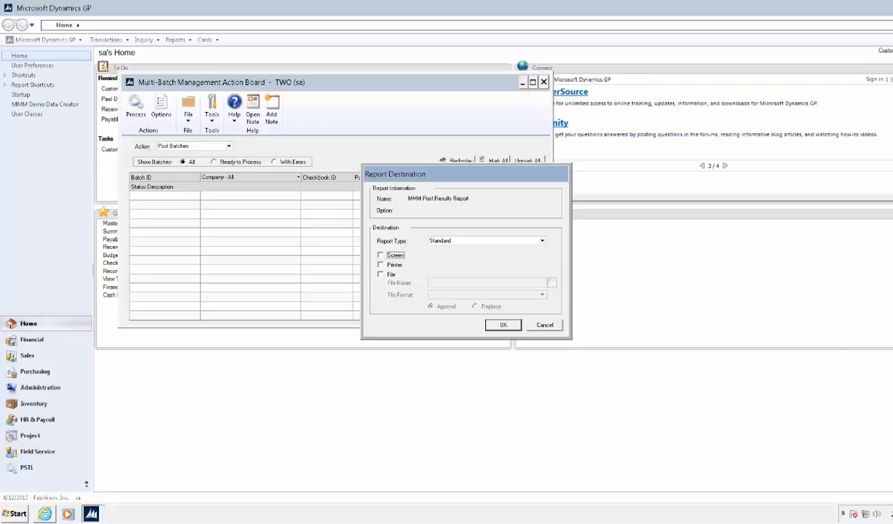
- Send the MMM Post Results Report to the screen and widen it to review each company's posted batch totals
left_click(379, 254)
left_click(503, 325)
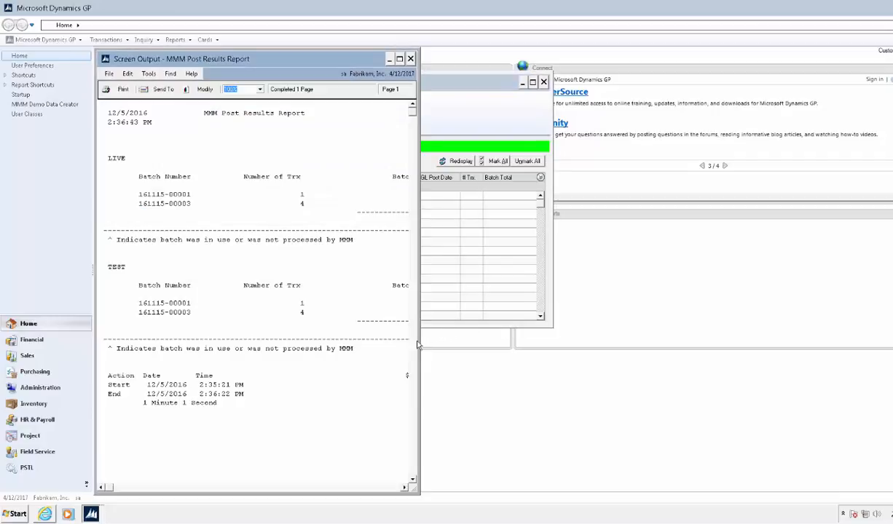
left_click_drag(420, 327, 650, 352)
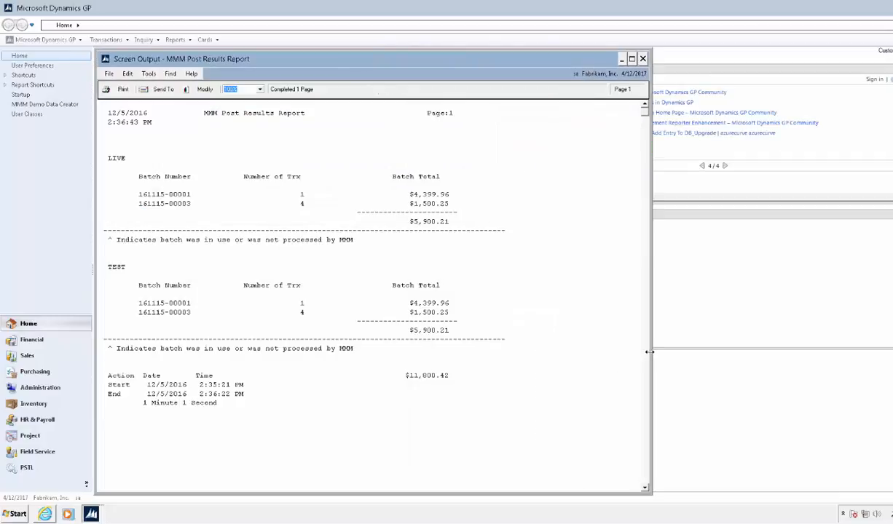